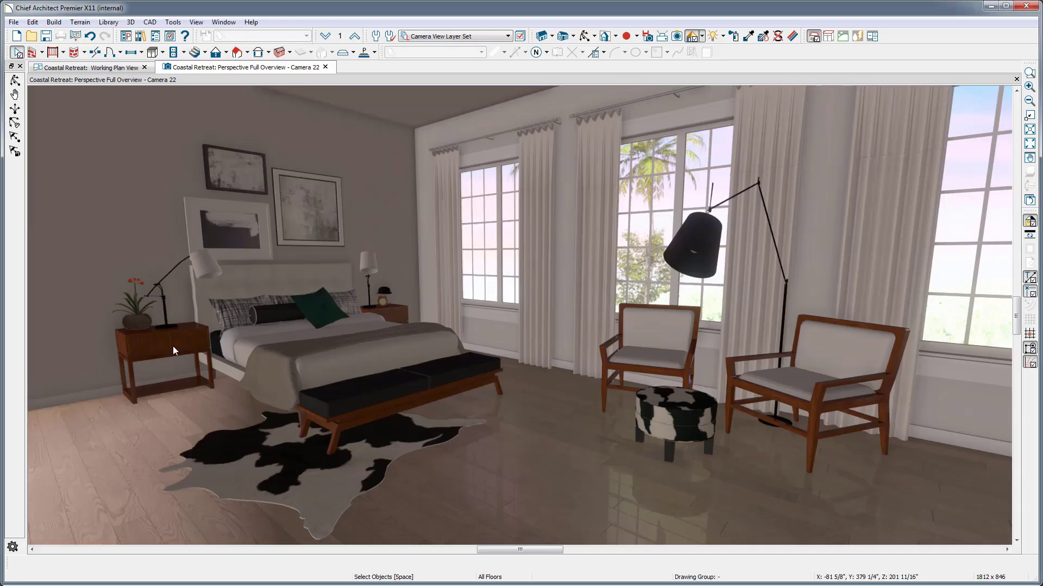
Step: Delete the desk lamp and potted plant from the left nightstand
{"action": "left_click", "coordinate": [166, 321]}
{"action": "key", "text": "Delete"}
{"action": "left_click", "coordinate": [142, 317]}
{"action": "key", "text": "Delete"}
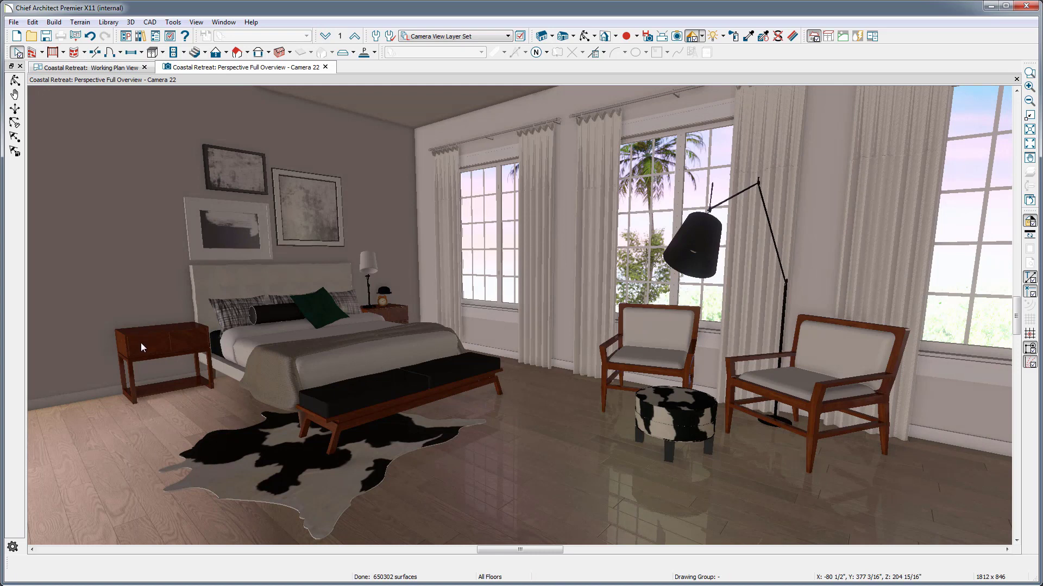
Step: Test-stretch the nightstand to 36" wide with a 94 3/8" top, then undo the resize
{"action": "left_click", "coordinate": [141, 344]}
{"action": "left_click_drag", "start_coordinate": [94, 374], "coordinate": [76, 379]}
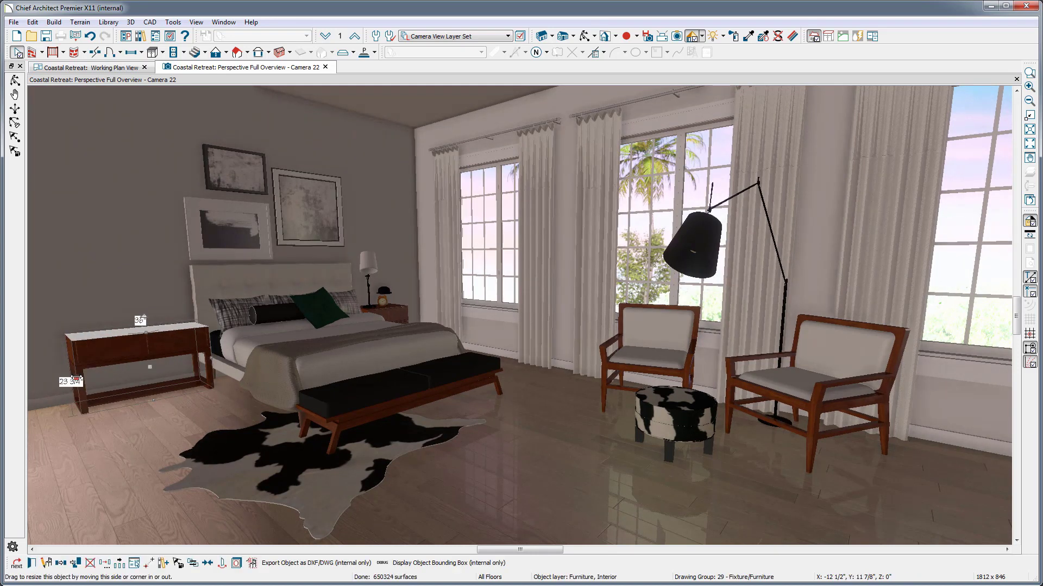
{"action": "left_click_drag", "start_coordinate": [145, 335], "coordinate": [146, 117]}
{"action": "key", "text": "Escape"}
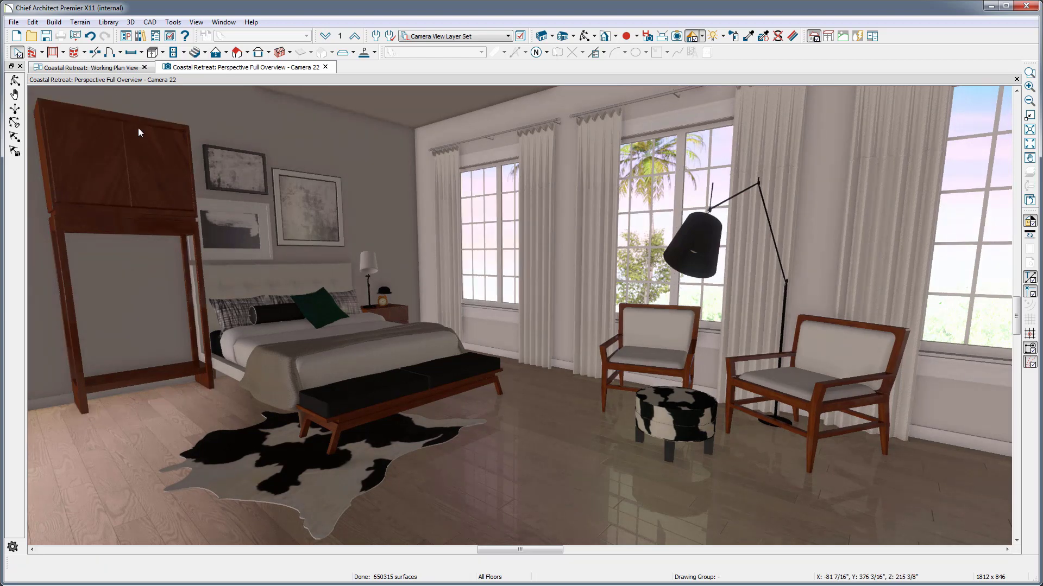
{"action": "left_click", "coordinate": [91, 37]}
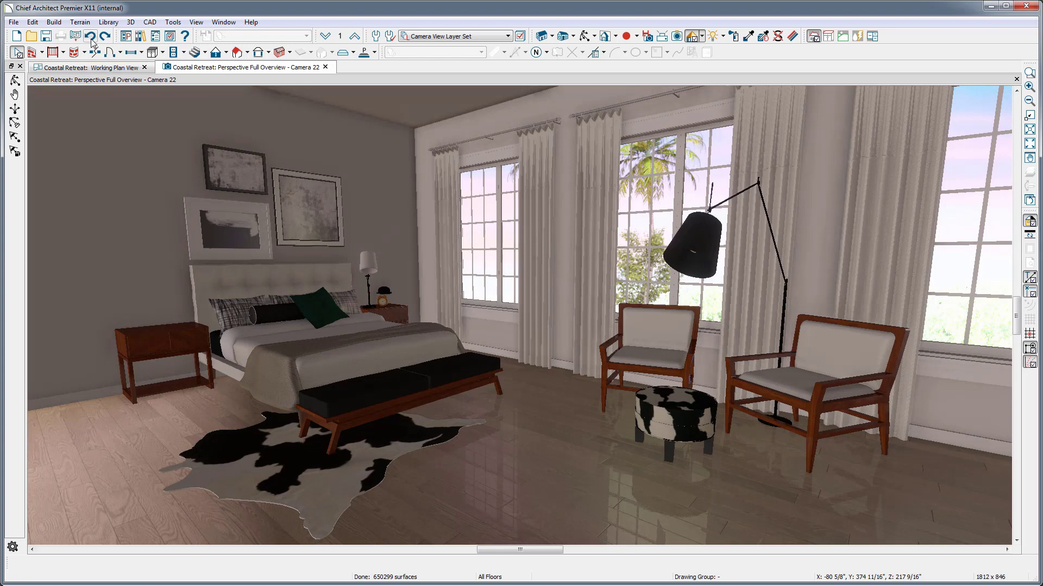
Step: Open the nightstand's Chevron Nightstand symbol and show its Sizing settings
{"action": "right_click", "coordinate": [155, 337]}
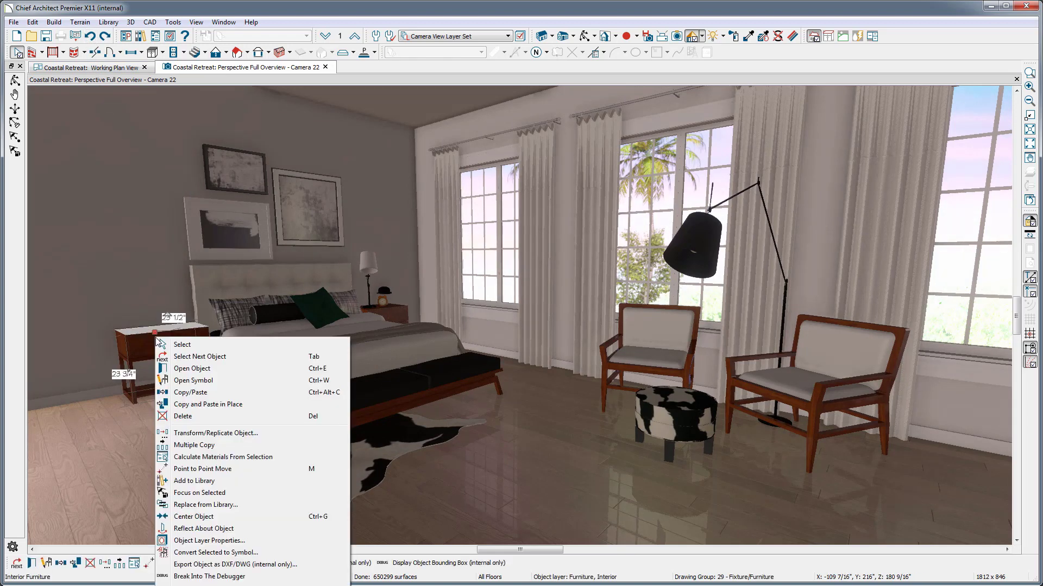
{"action": "left_click", "coordinate": [220, 381]}
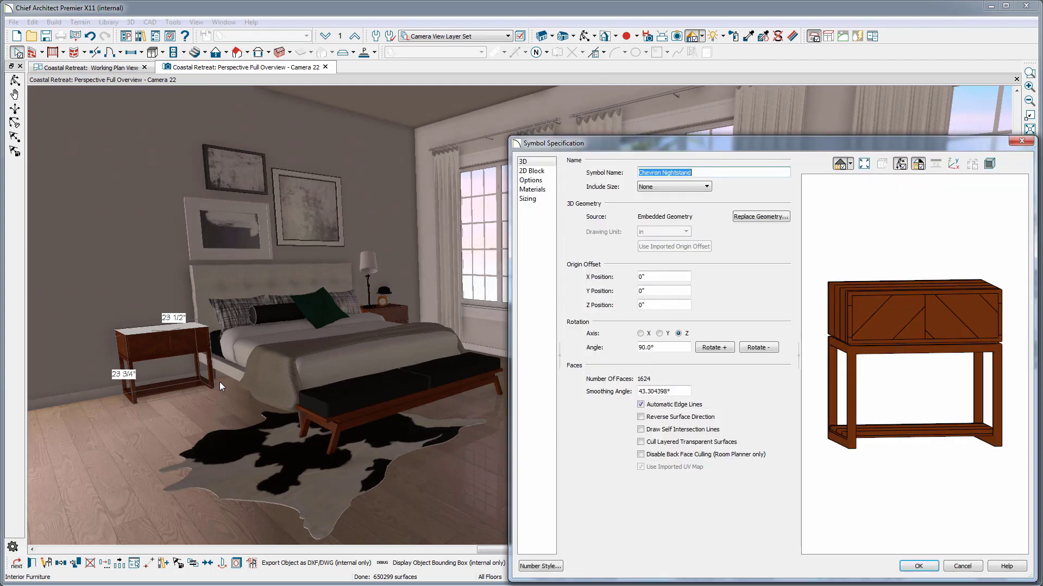
{"action": "left_click", "coordinate": [545, 199]}
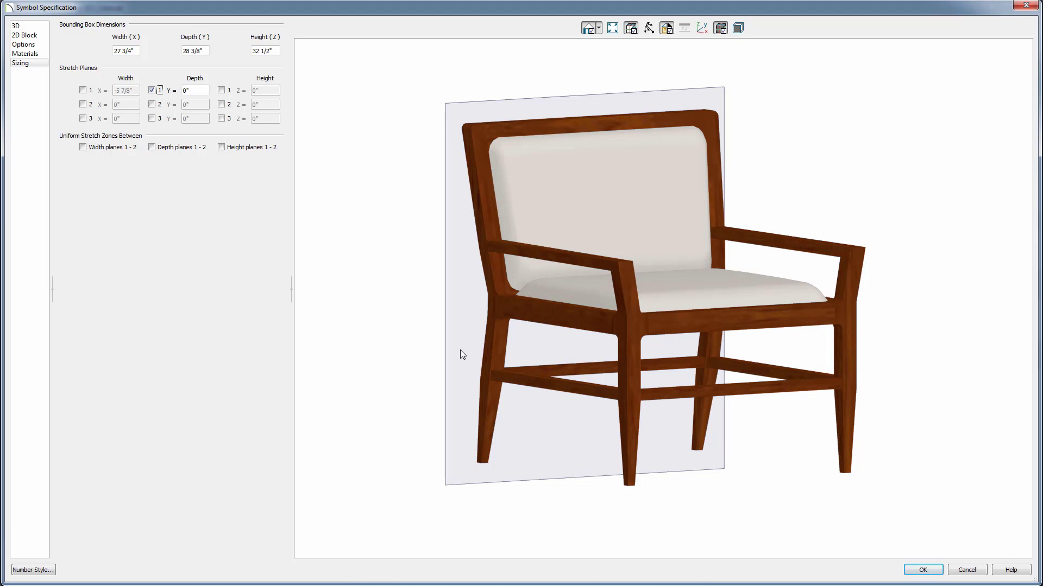
Step: Experiment with the chair's stretch planes: move and disable depth, raise a height plane, and try a width plane
{"action": "left_click_drag", "start_coordinate": [585, 288], "coordinate": [672, 325]}
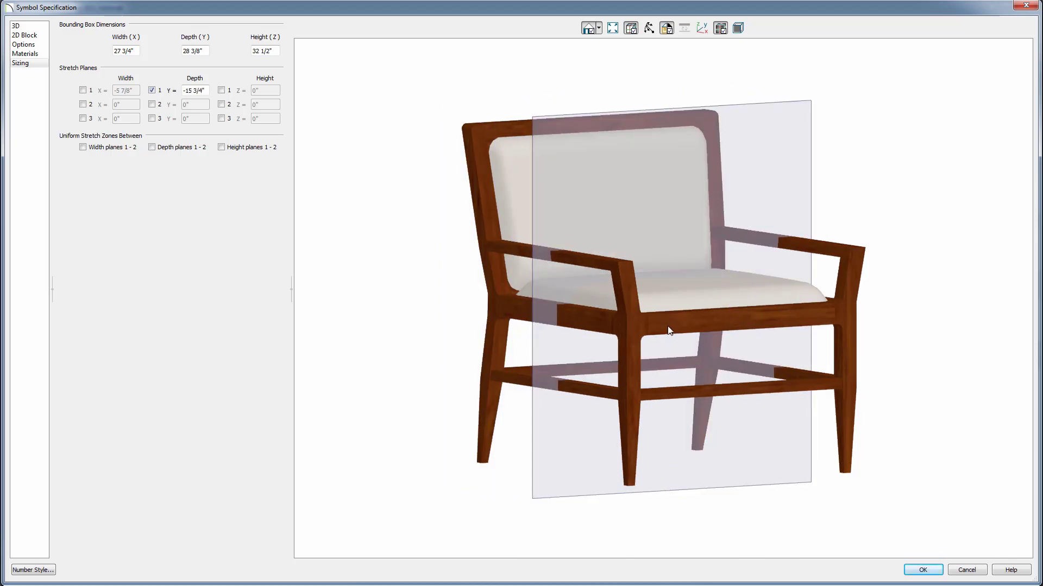
{"action": "left_click", "coordinate": [152, 90]}
{"action": "left_click", "coordinate": [221, 91]}
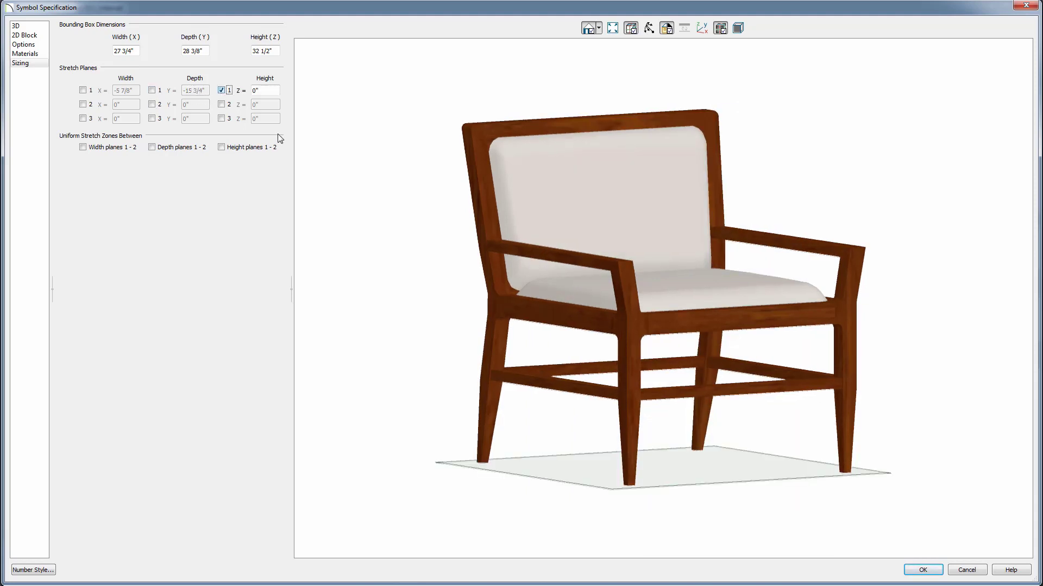
{"action": "left_click", "coordinate": [675, 465]}
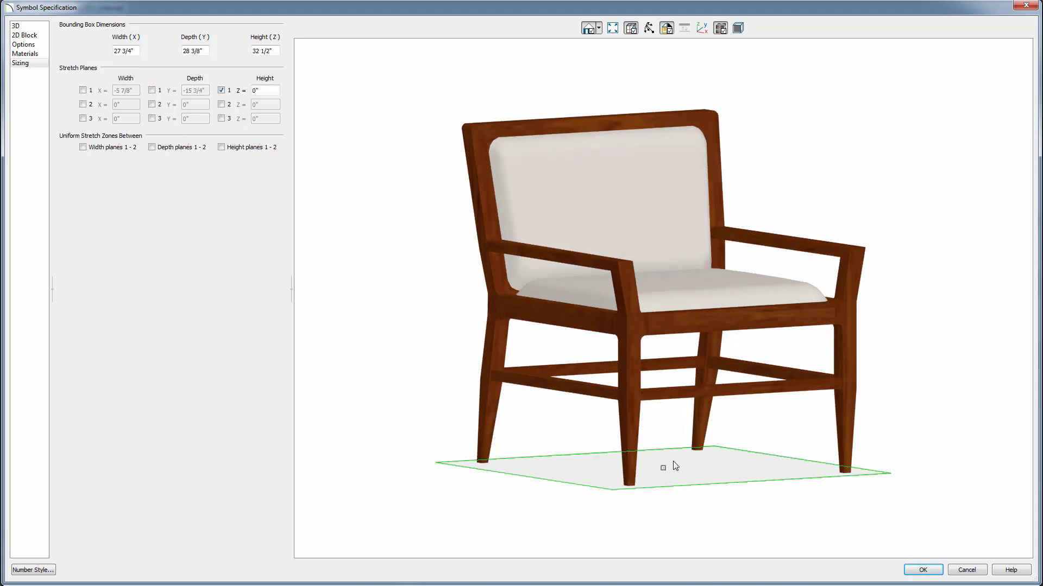
{"action": "left_click_drag", "start_coordinate": [664, 468], "coordinate": [649, 187]}
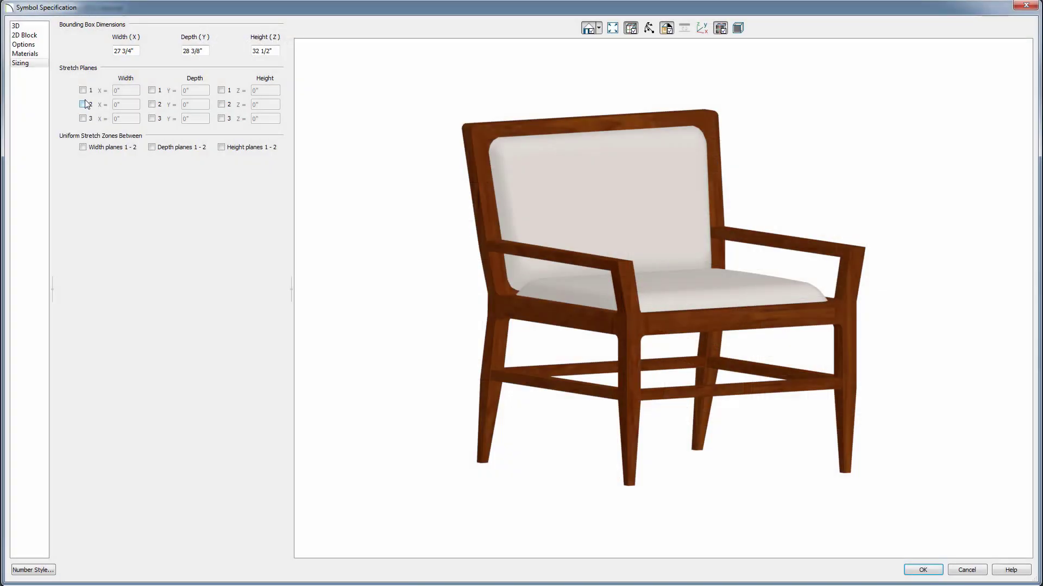
{"action": "left_click", "coordinate": [83, 89]}
{"action": "left_click", "coordinate": [82, 90]}
Step: Set the depth plane at -15 3/4" and the height plane at 6", then show preview axes
{"action": "left_click", "coordinate": [152, 90]}
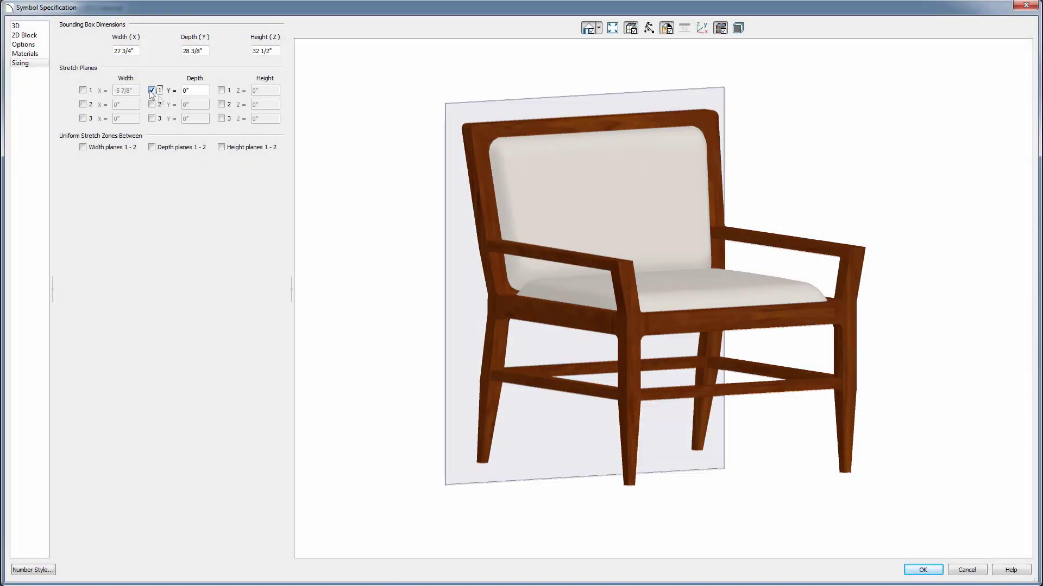
{"action": "left_click_drag", "start_coordinate": [585, 286], "coordinate": [670, 324]}
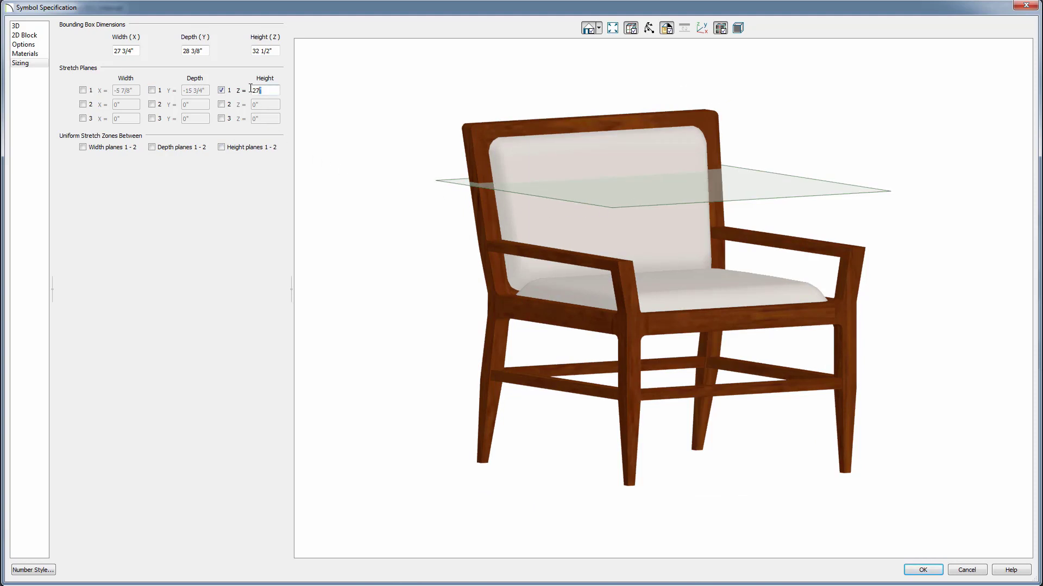
{"action": "type", "text": "6"}
{"action": "key", "text": "Tab"}
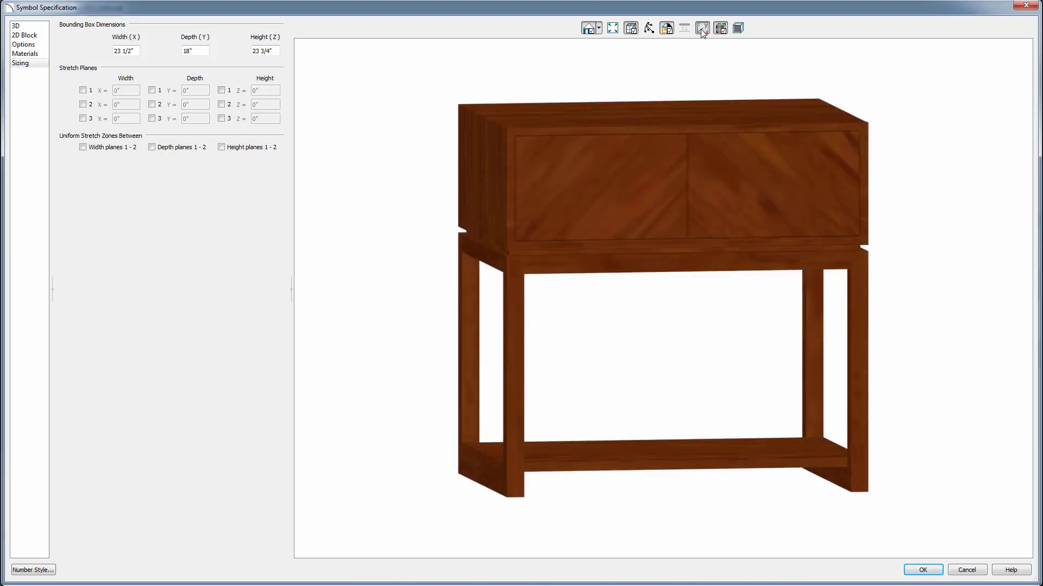
{"action": "left_click", "coordinate": [700, 29]}
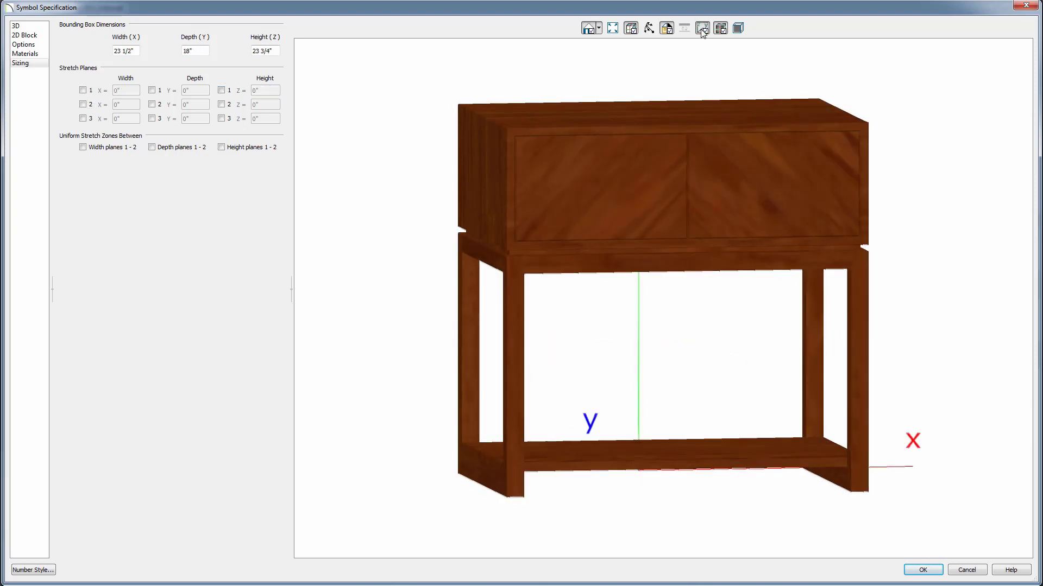
Step: Render the nightstand preview in Glass House and orbit it to an angled view
{"action": "left_click", "coordinate": [598, 28]}
{"action": "left_click", "coordinate": [616, 66]}
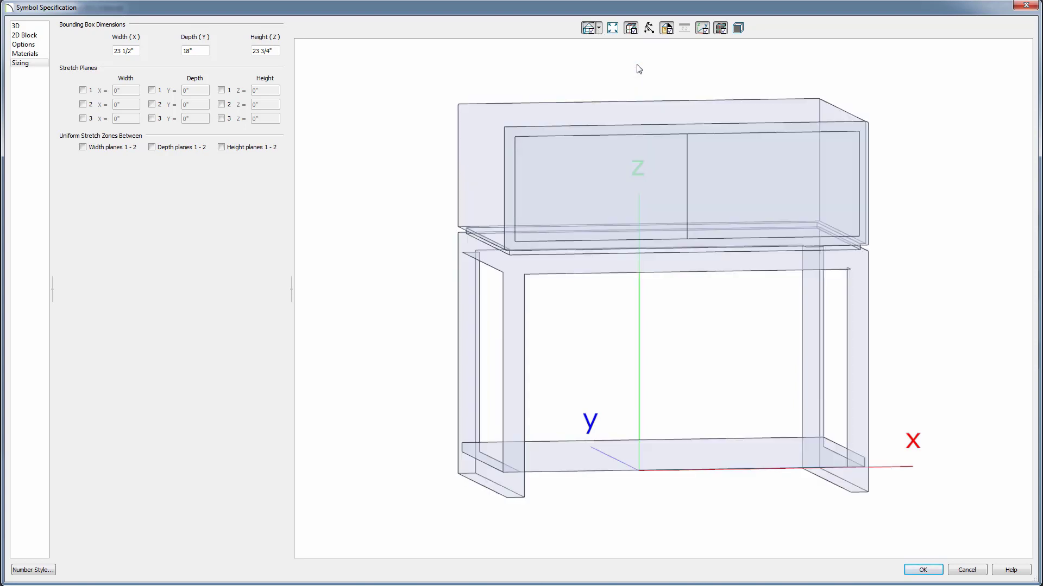
{"action": "left_click_drag", "start_coordinate": [617, 67], "coordinate": [647, 76]}
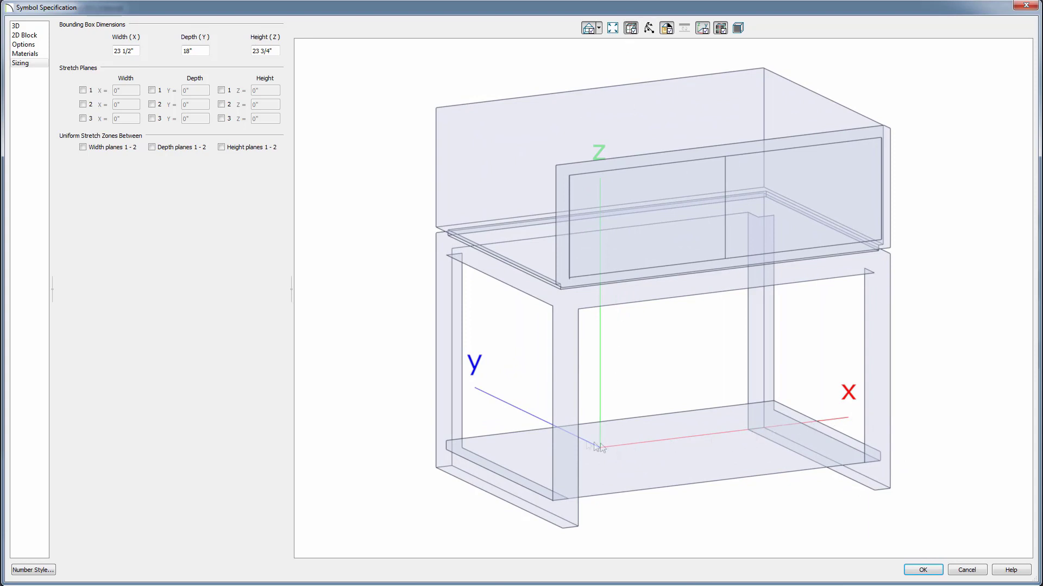
{"action": "left_click", "coordinate": [648, 29]}
{"action": "left_click_drag", "start_coordinate": [672, 132], "coordinate": [611, 120]}
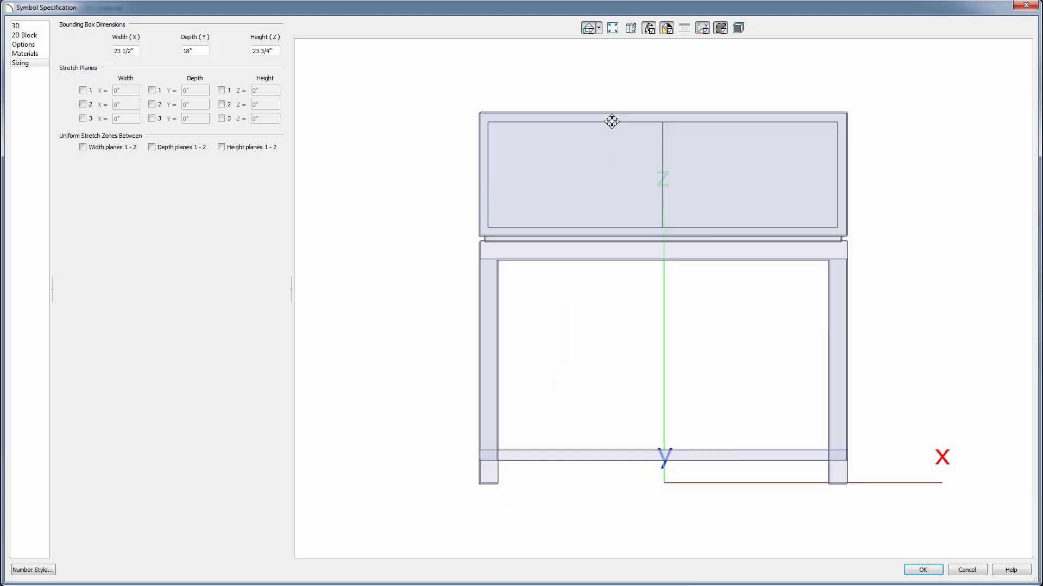
Step: Enable width stretch planes 1 and 2 at 6 and -6
{"action": "left_click", "coordinate": [82, 90]}
{"action": "key", "text": "Tab"}
{"action": "type", "text": "6"}
{"action": "left_click", "coordinate": [82, 104]}
{"action": "type", "text": "-6"}
Step: Switch the preview to textured wood and set depth stretch plane 1 at -9
{"action": "left_click_drag", "start_coordinate": [429, 173], "coordinate": [646, 189]}
{"action": "left_click", "coordinate": [599, 28]}
{"action": "left_click", "coordinate": [607, 46]}
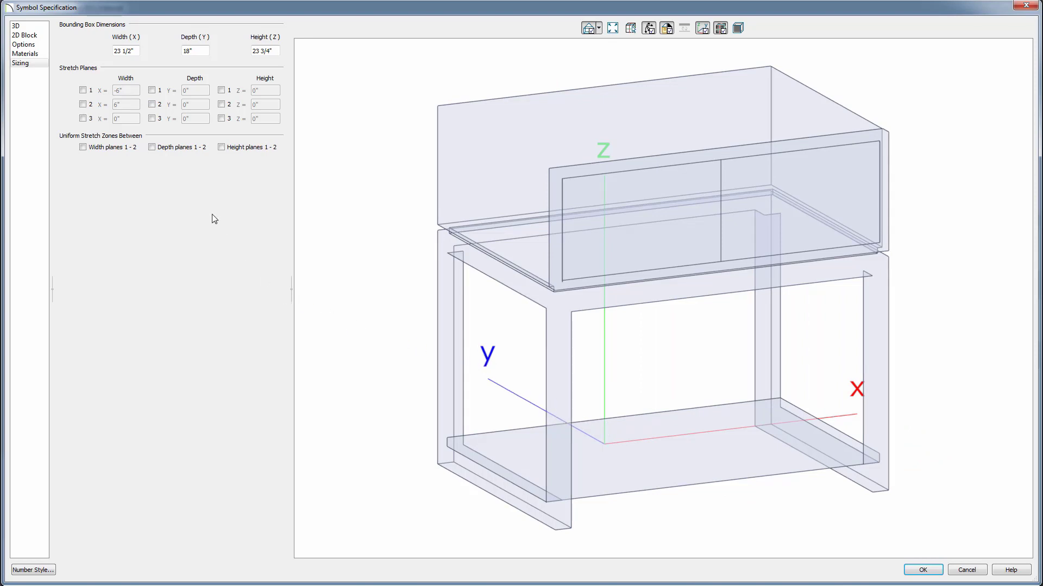
{"action": "left_click_drag", "start_coordinate": [432, 179], "coordinate": [587, 149]}
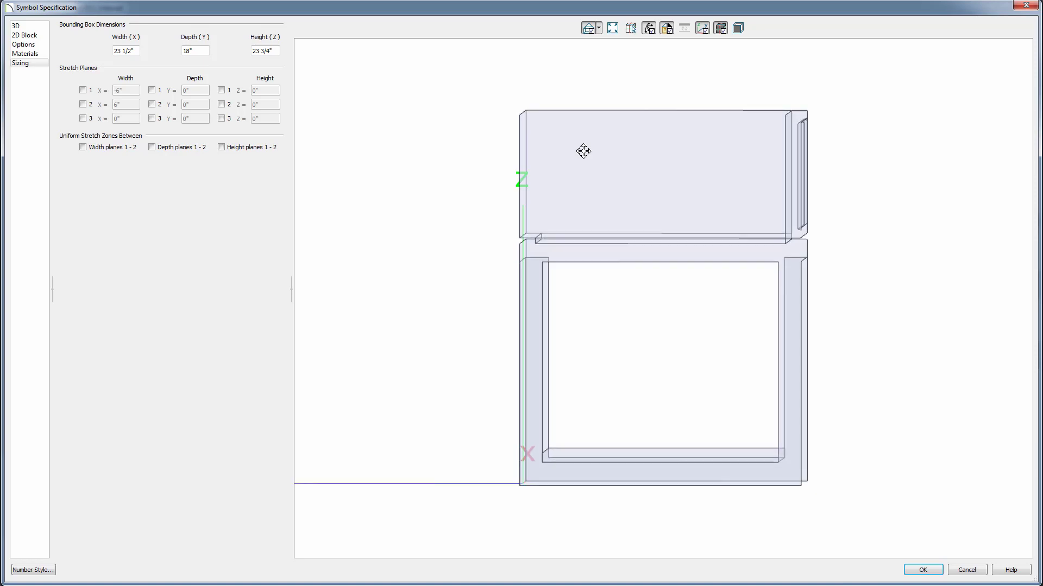
{"action": "left_click", "coordinate": [598, 27]}
{"action": "left_click", "coordinate": [614, 41]}
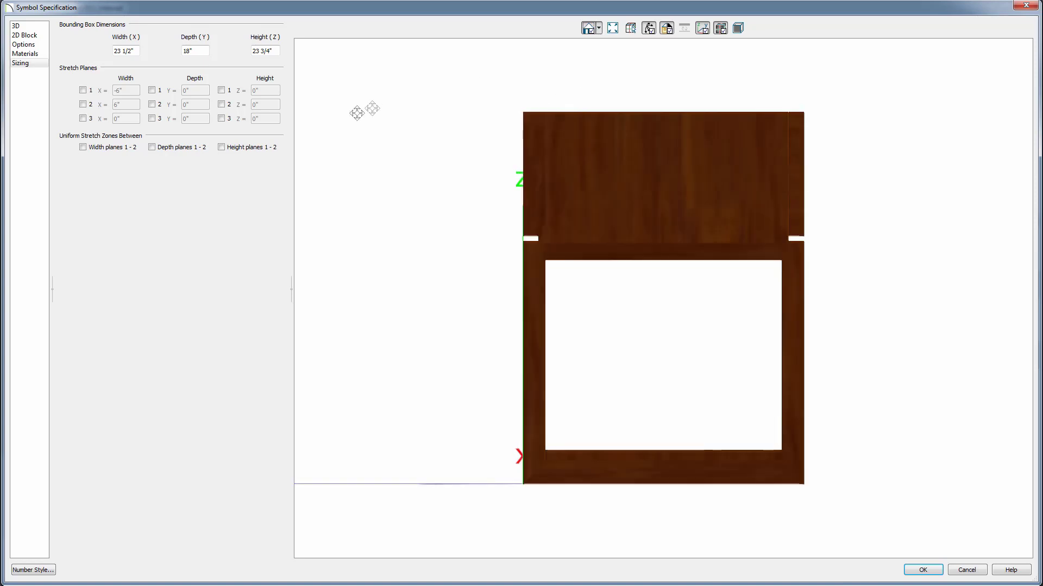
{"action": "left_click", "coordinate": [152, 90]}
{"action": "type", "text": "-9"}
{"action": "key", "text": "Tab"}
{"action": "left_click_drag", "start_coordinate": [667, 167], "coordinate": [557, 194]}
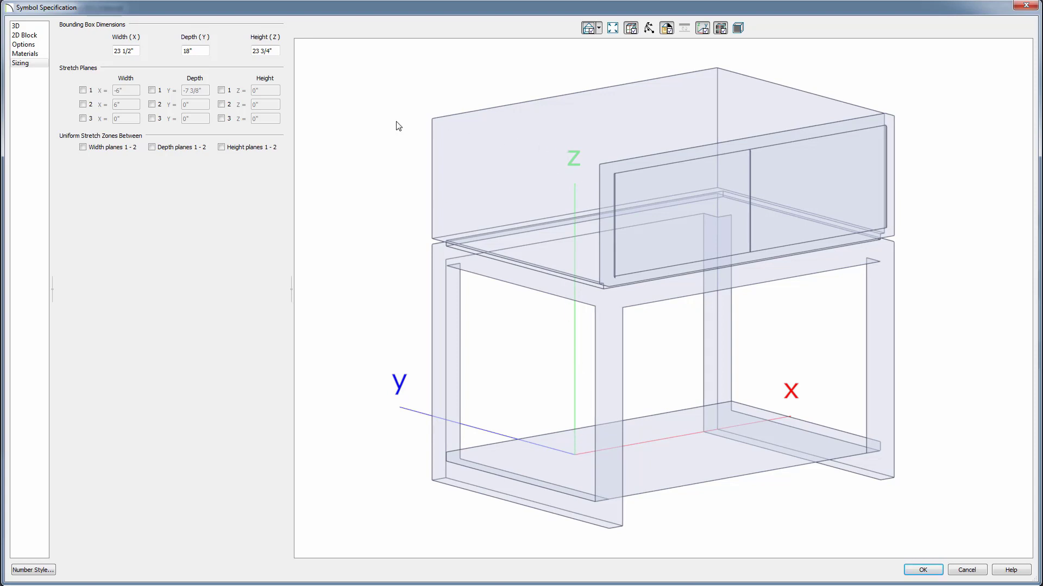
Step: Enable height stretch plane 1 at 20" and re-enable the first width plane
{"action": "left_click", "coordinate": [221, 90]}
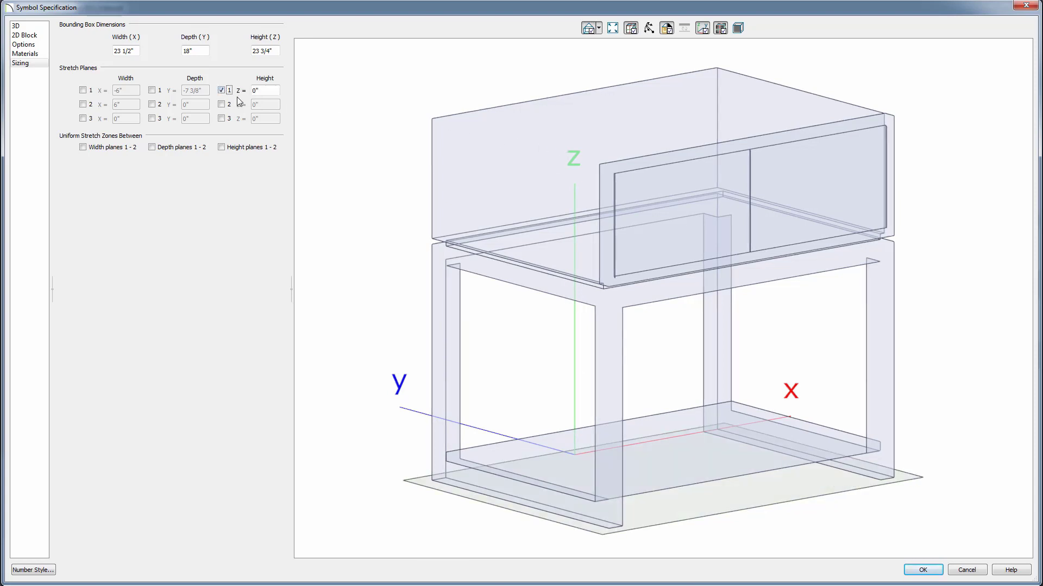
{"action": "type", "text": "5"}
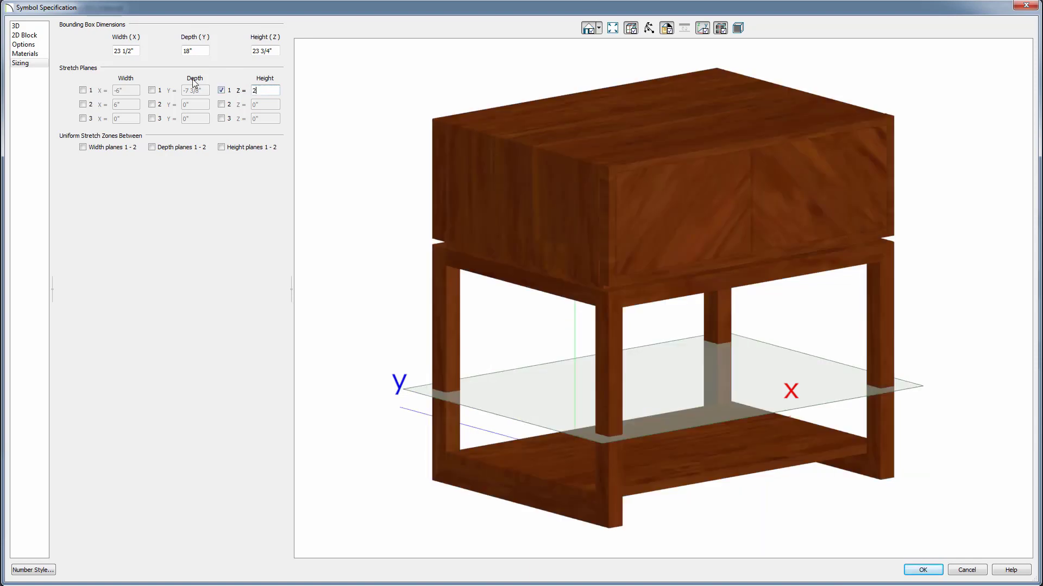
{"action": "key", "text": "Tab"}
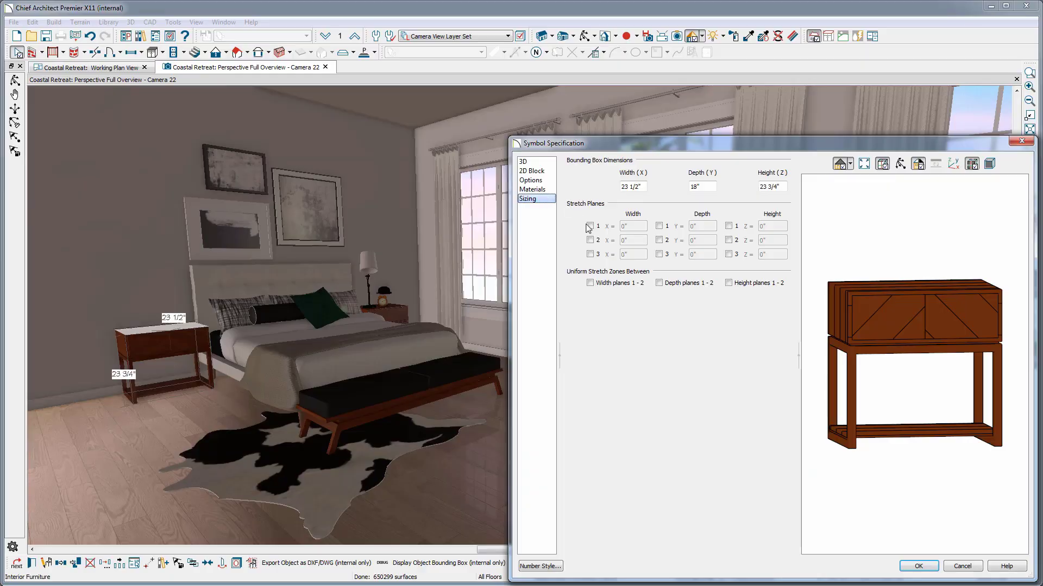
{"action": "left_click", "coordinate": [590, 226]}
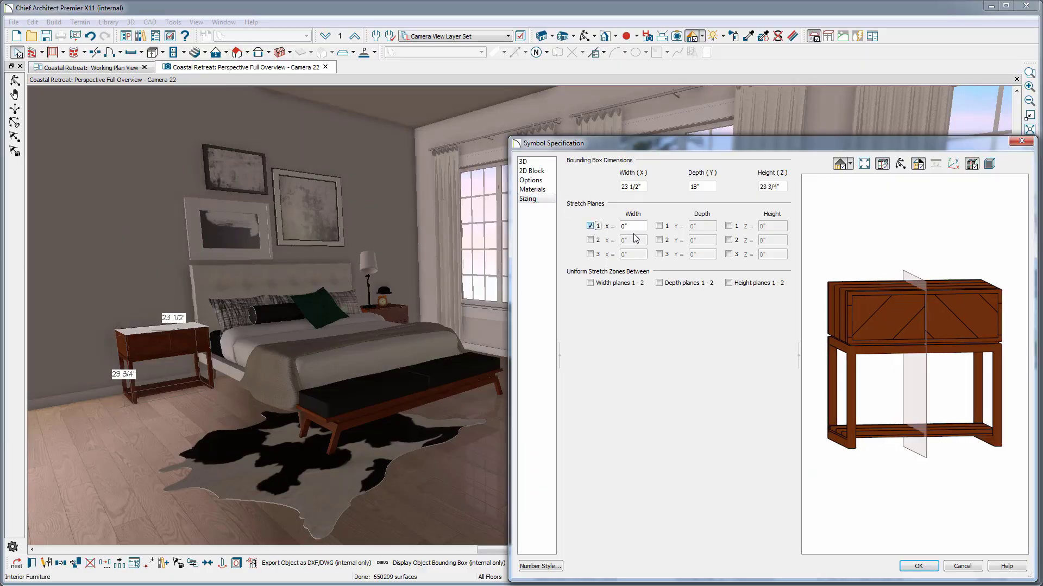
Step: Enable height plane 1, raise it into the drawer box at 18 15/16", and click OK
{"action": "left_click", "coordinate": [728, 227]}
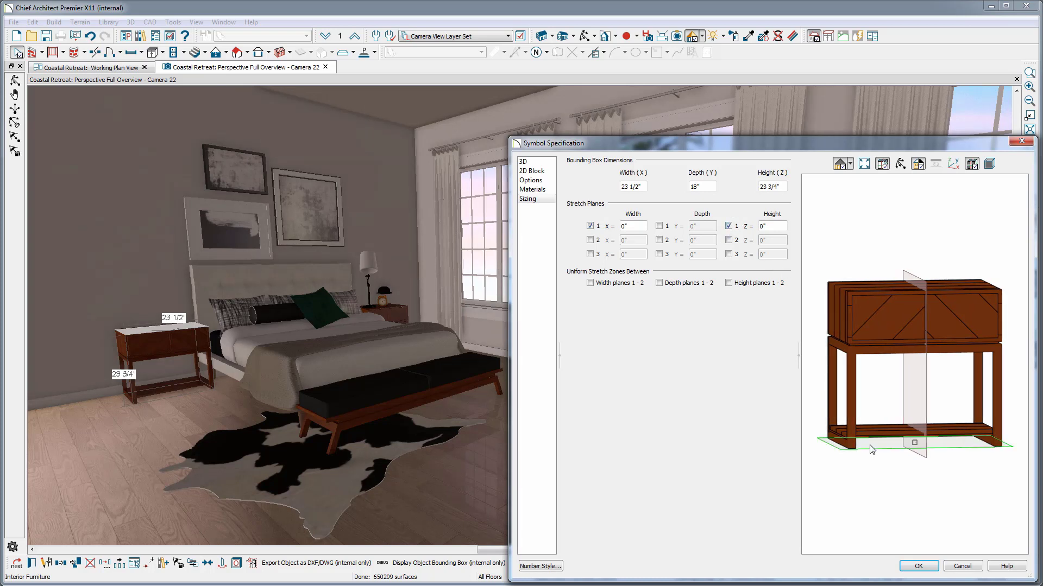
{"action": "left_click_drag", "start_coordinate": [914, 443], "coordinate": [912, 318]}
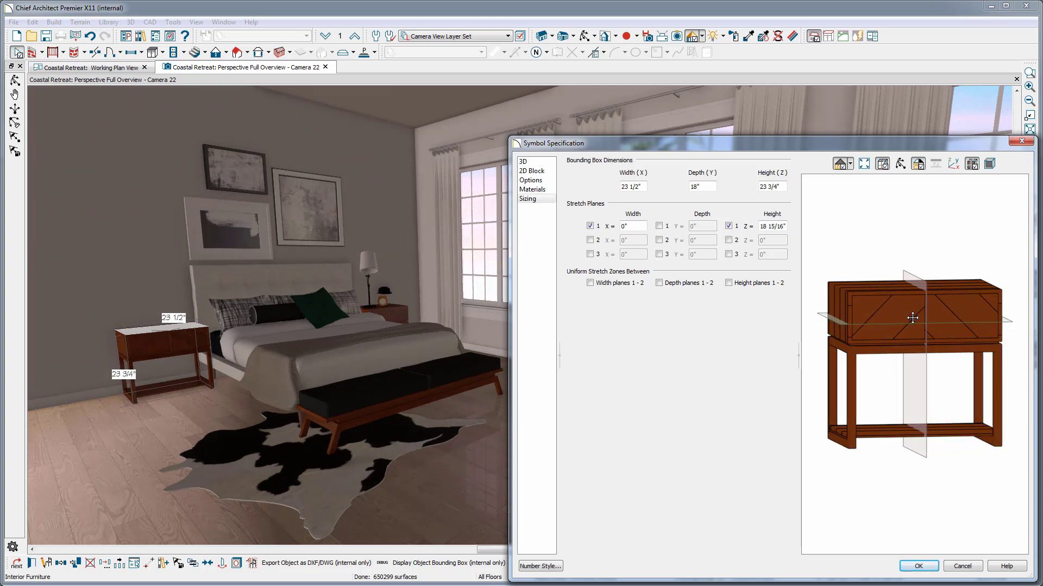
{"action": "left_click", "coordinate": [918, 567]}
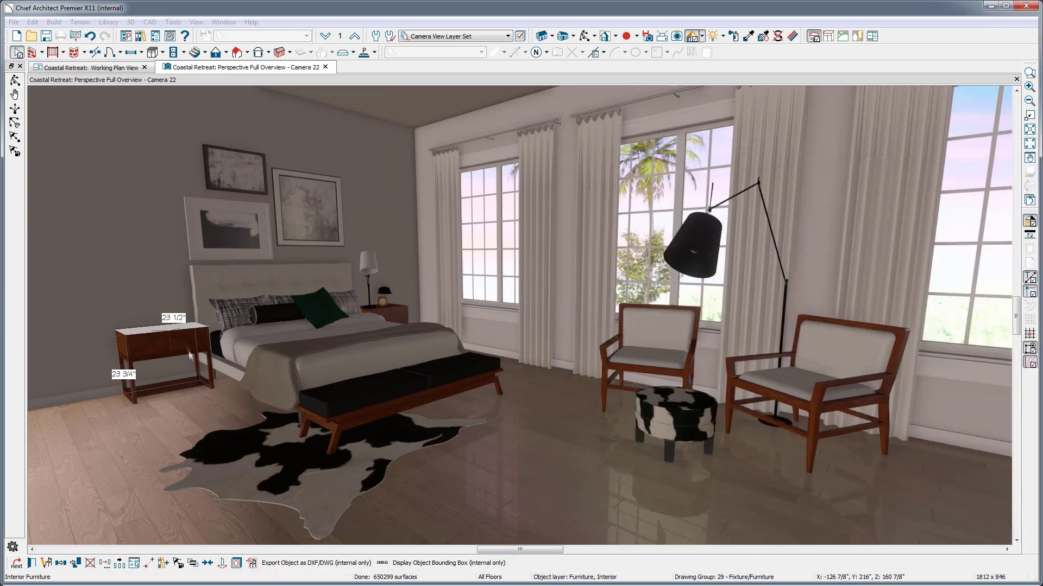
Step: Test-stretch the nightstand to 36" wide and taller, then delete the ottoman
{"action": "left_click_drag", "start_coordinate": [131, 373], "coordinate": [76, 379]}
{"action": "left_click_drag", "start_coordinate": [147, 334], "coordinate": [141, 124]}
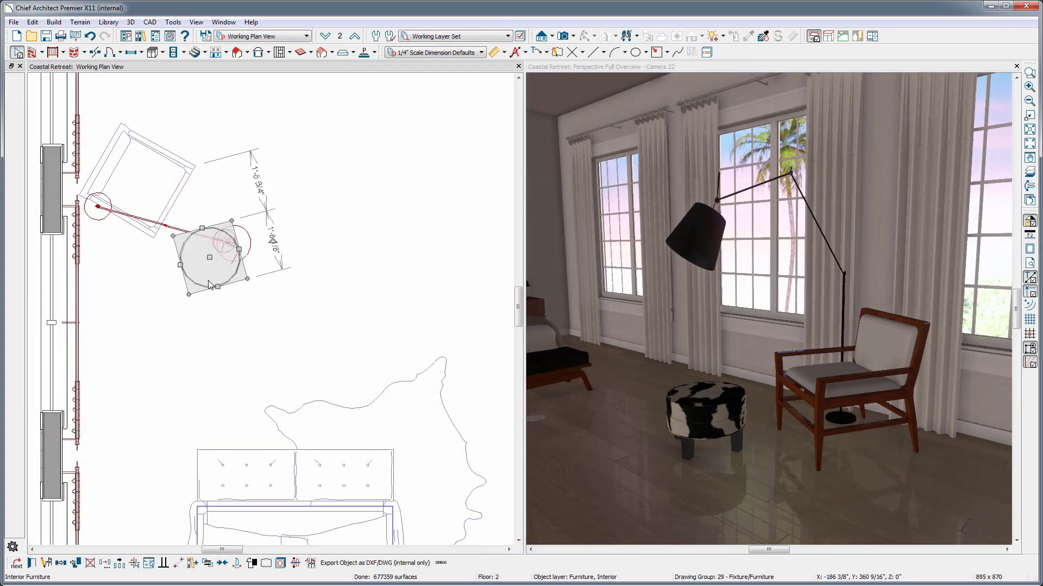
{"action": "key", "text": "Delete"}
Step: Try rotating the floor lamp, then undo the rotation
{"action": "left_click", "coordinate": [222, 242]}
{"action": "left_click_drag", "start_coordinate": [308, 269], "coordinate": [193, 349]}
{"action": "key", "text": "ctrl+z"}
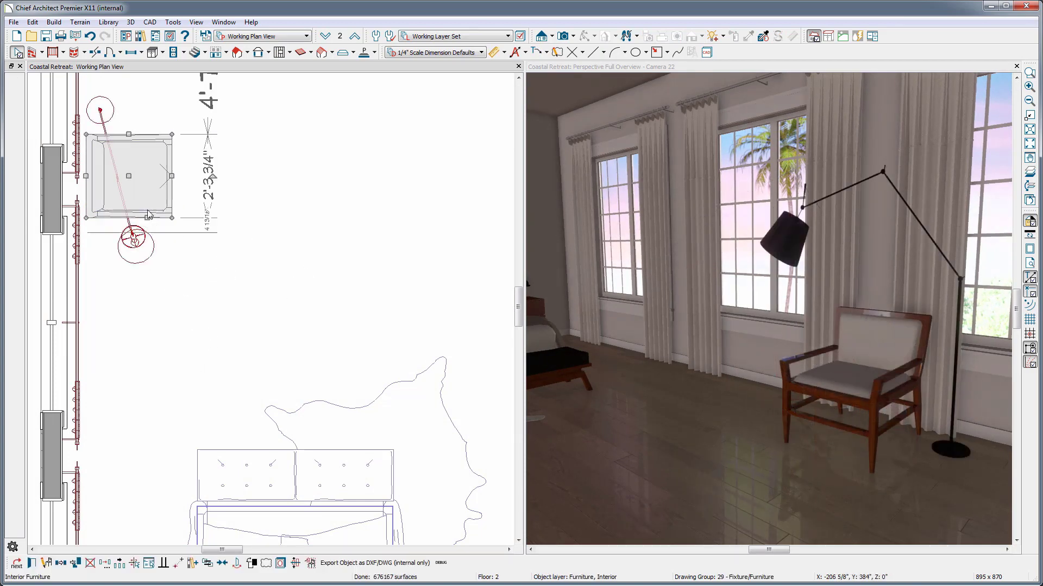
Step: Stretch the armchair lengthwise into a bench, then undo to restore its original size
{"action": "left_click_drag", "start_coordinate": [148, 217], "coordinate": [154, 400]}
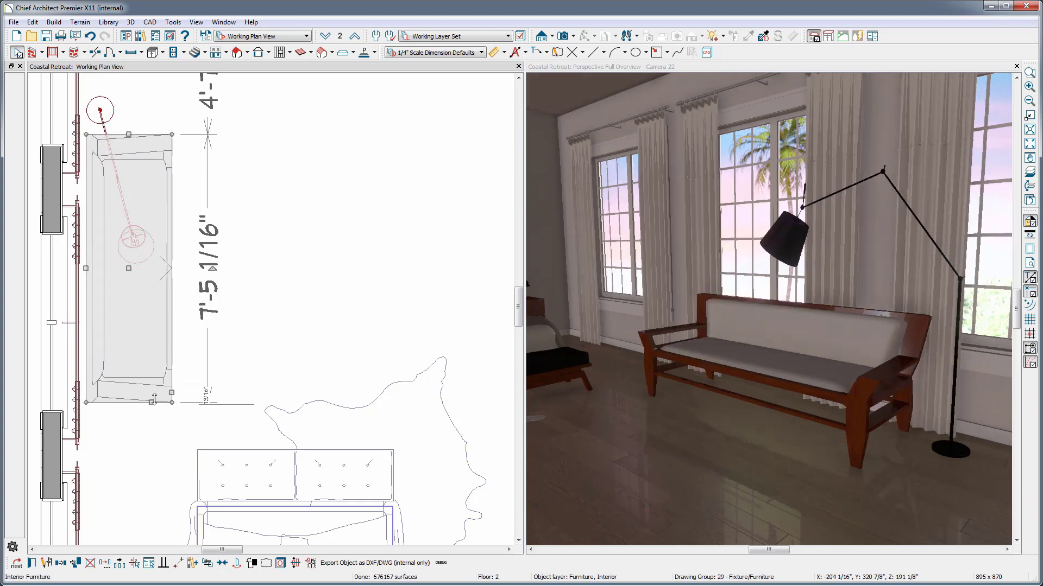
{"action": "key", "text": "Escape"}
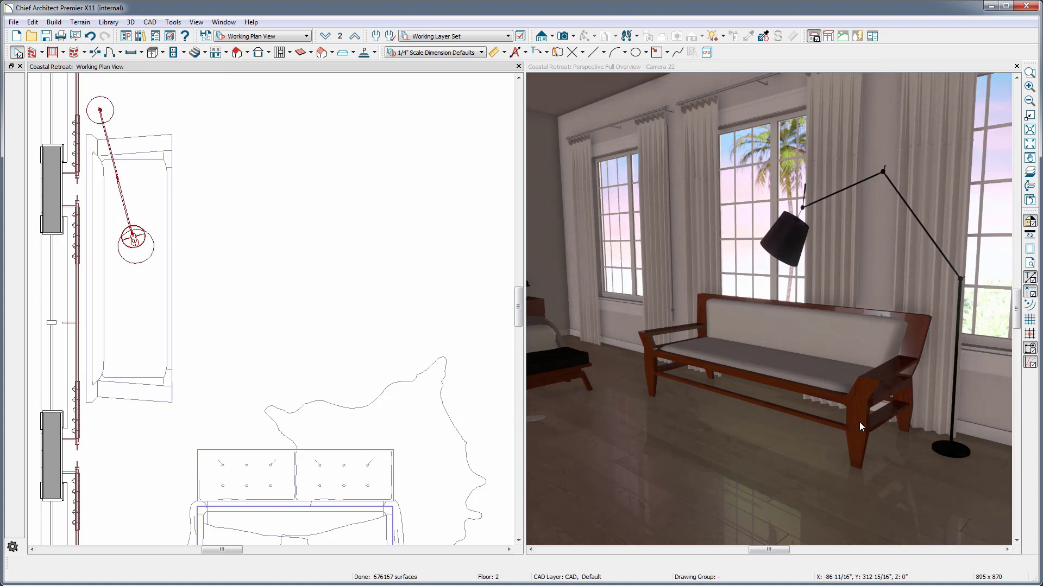
{"action": "key", "text": "ctrl+z"}
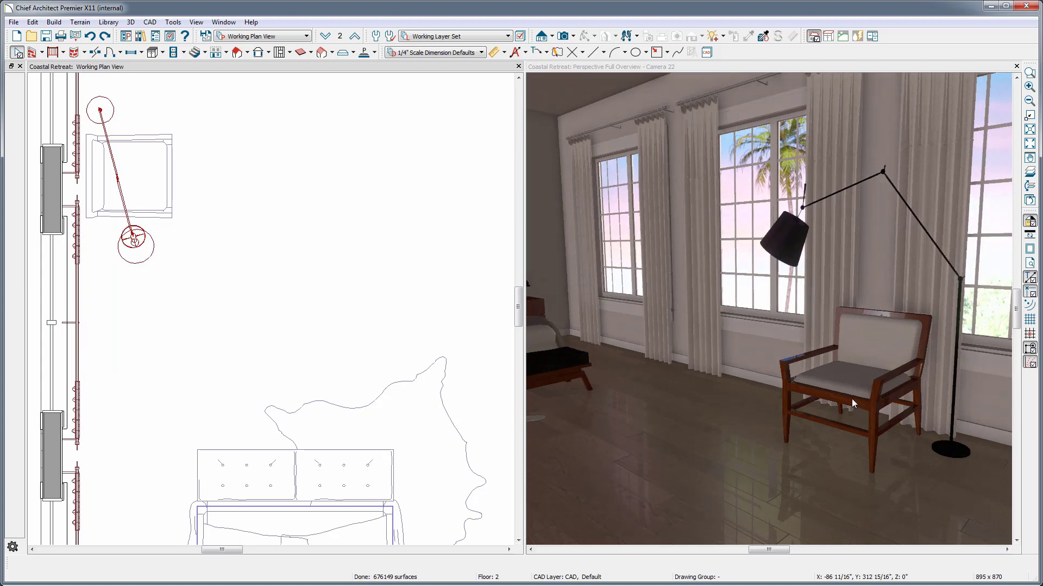
Step: Add a width stretch plane to the armchair's symbol specification
{"action": "right_click", "coordinate": [852, 403]}
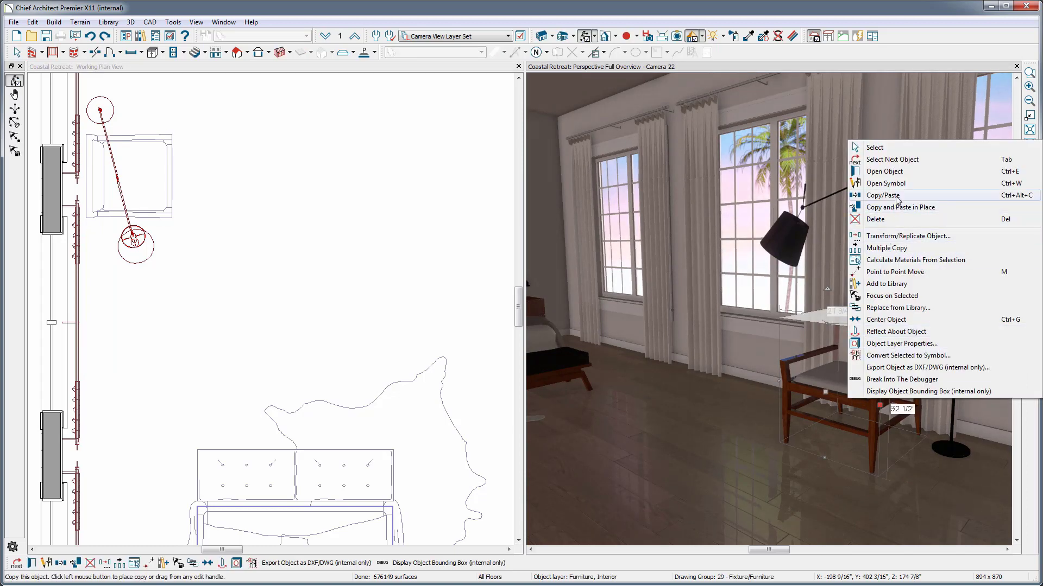
{"action": "left_click", "coordinate": [914, 184]}
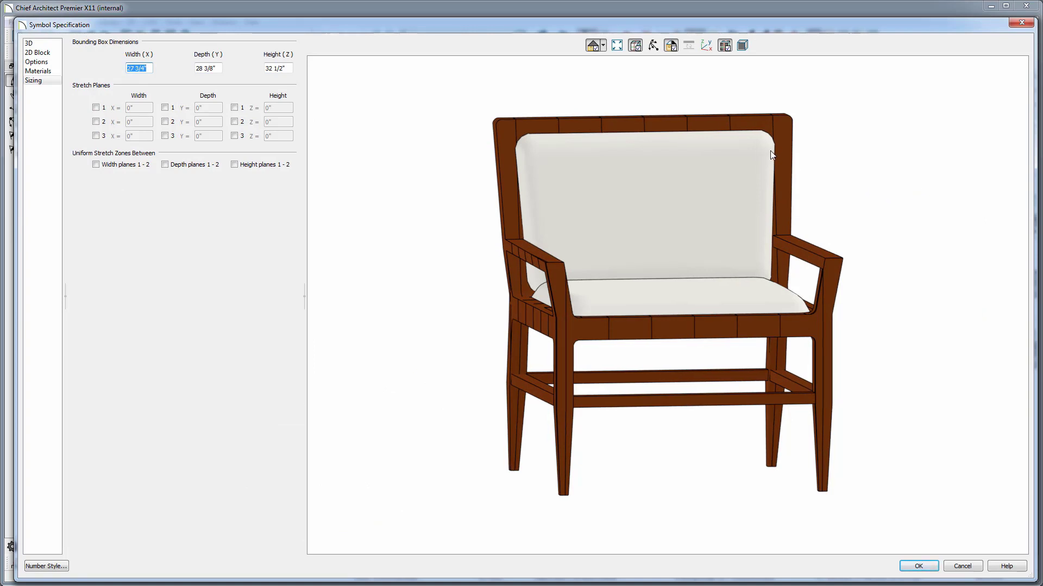
{"action": "left_click_drag", "start_coordinate": [727, 198], "coordinate": [713, 193]}
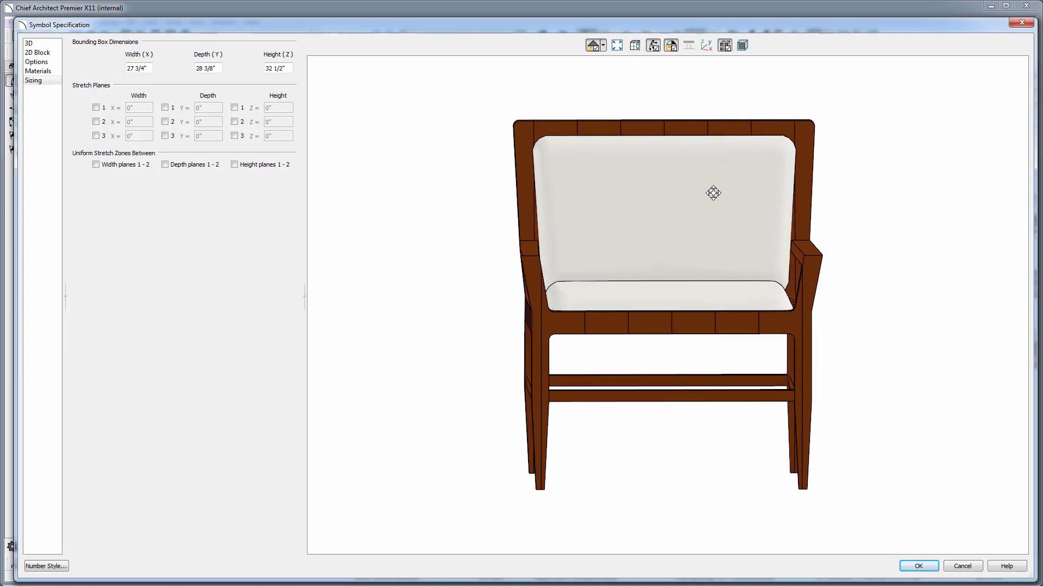
{"action": "left_click", "coordinate": [96, 108]}
{"action": "left_click_drag", "start_coordinate": [559, 208], "coordinate": [687, 223]}
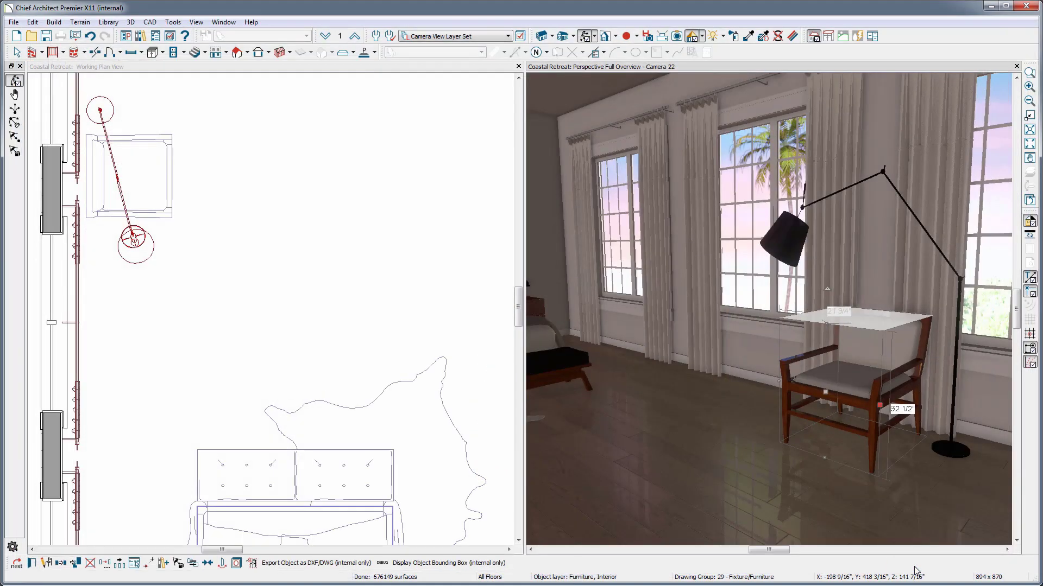
Step: Test-resize the armchair to 15 3/4", then widen it into an 81 1/2" bench, undoing and redoing
{"action": "left_click", "coordinate": [879, 404]}
{"action": "left_click_drag", "start_coordinate": [878, 404], "coordinate": [904, 397]}
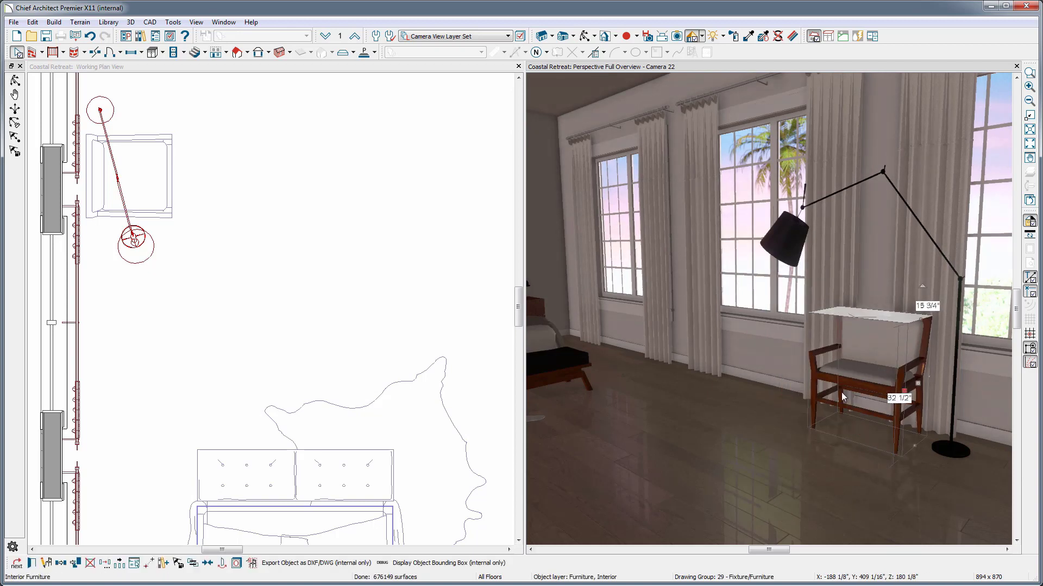
{"action": "left_click_drag", "start_coordinate": [812, 378], "coordinate": [681, 356]}
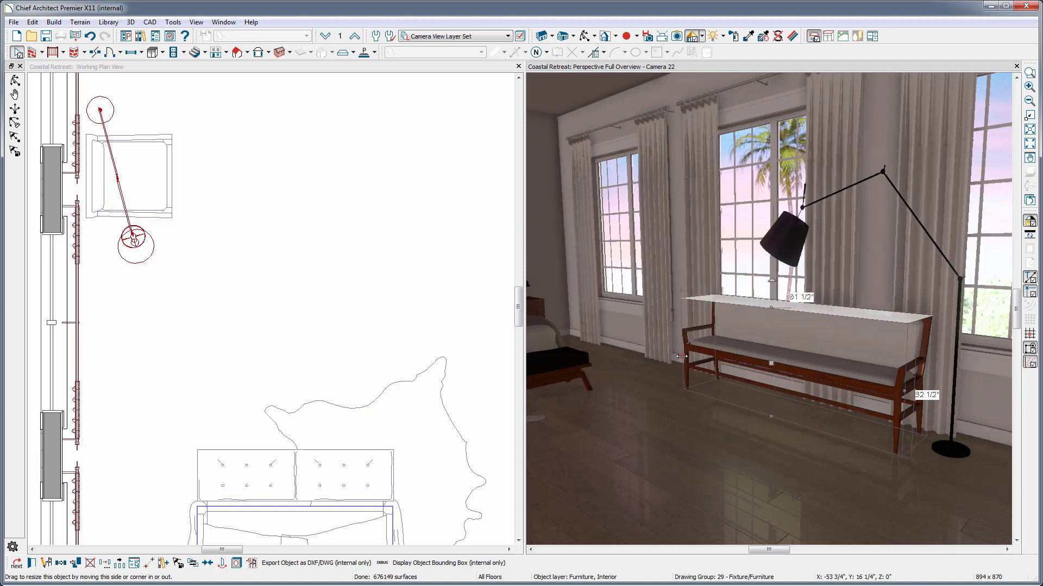
{"action": "key", "text": "Escape"}
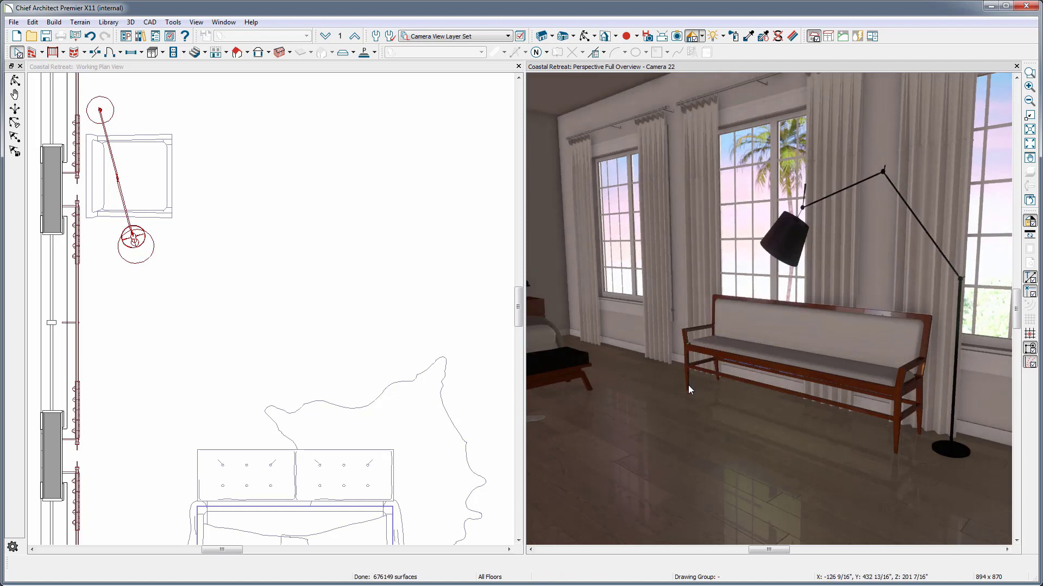
{"action": "key", "text": "ctrl+z"}
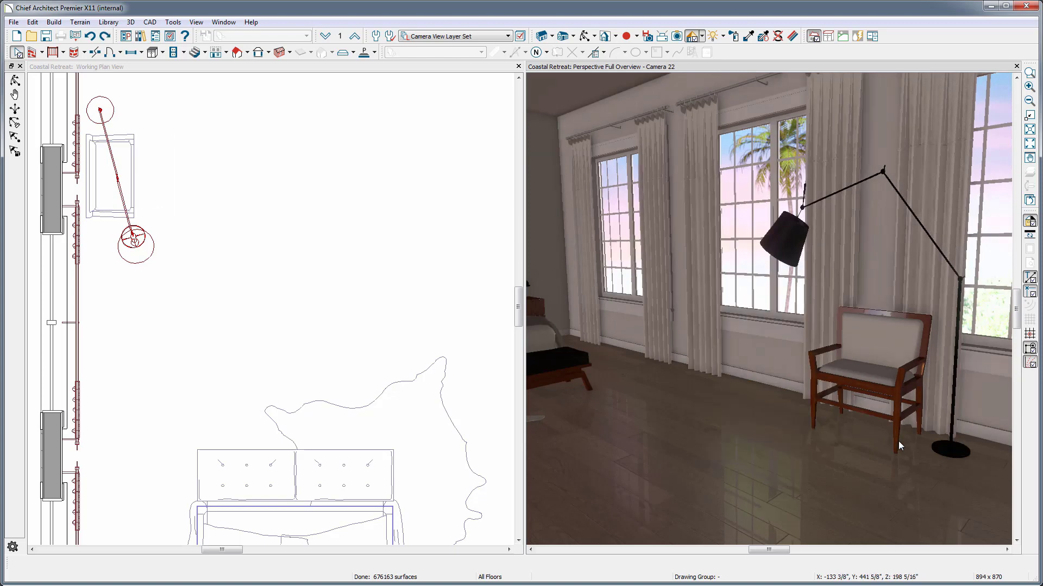
{"action": "key", "text": "ctrl+y"}
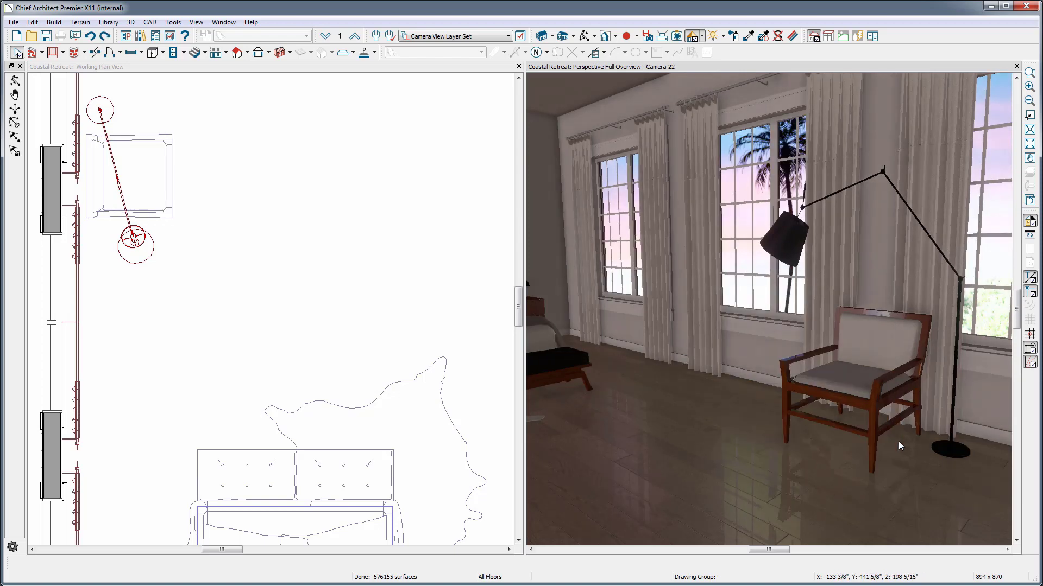
{"action": "right_click", "coordinate": [899, 348]}
Step: Add an armchair depth stretch plane through its middle at Y = -14 3/8" and apply
{"action": "left_click", "coordinate": [891, 392]}
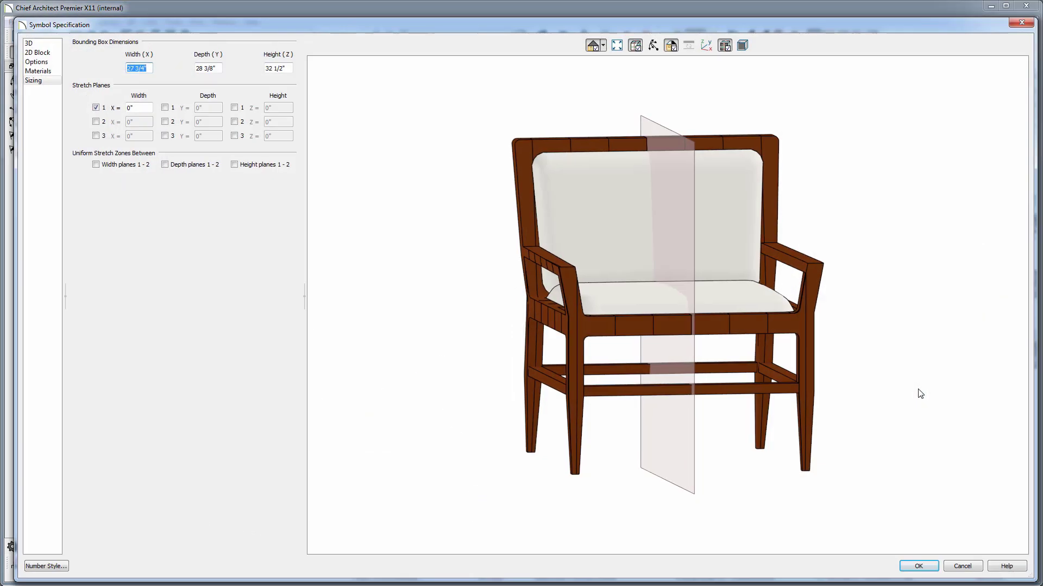
{"action": "left_click_drag", "start_coordinate": [601, 353], "coordinate": [738, 351]}
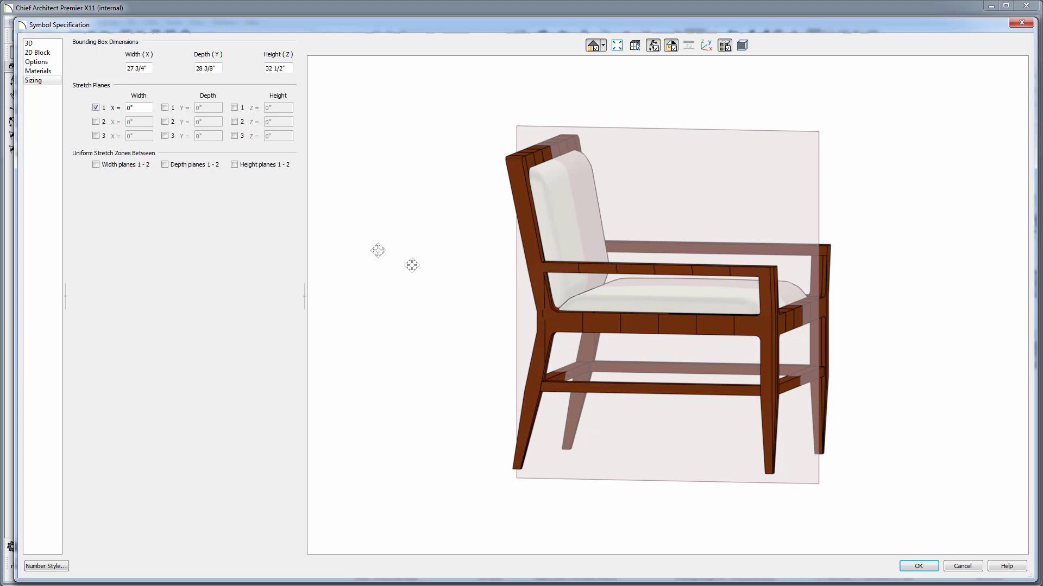
{"action": "left_click", "coordinate": [166, 108]}
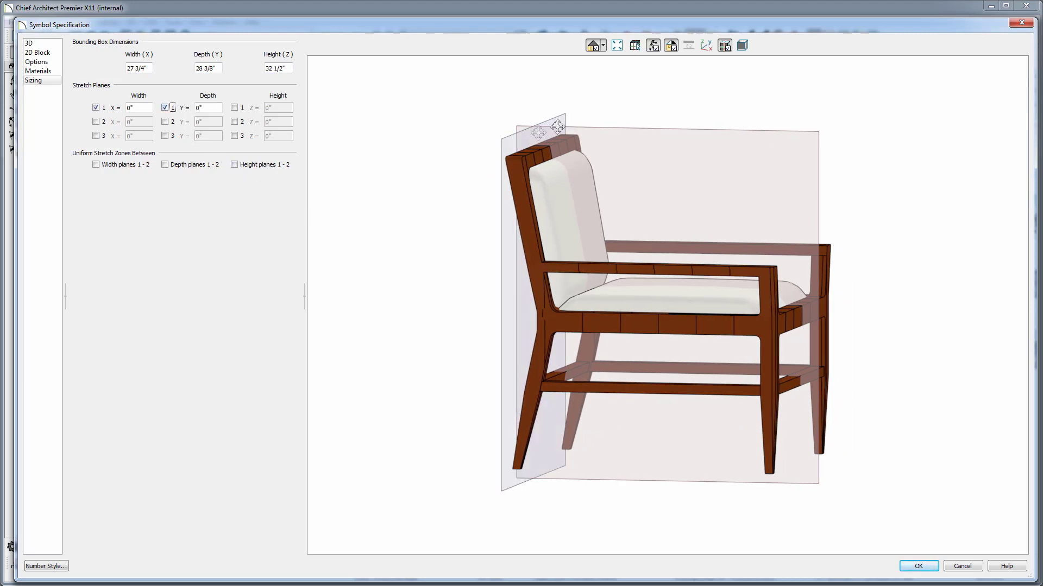
{"action": "left_click_drag", "start_coordinate": [532, 302], "coordinate": [672, 324]}
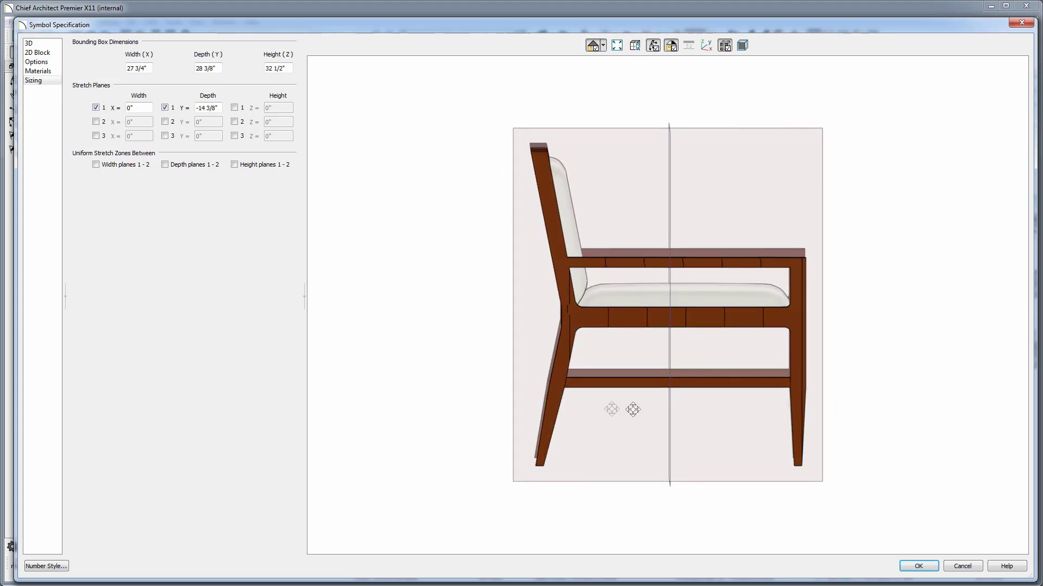
{"action": "left_click", "coordinate": [919, 566]}
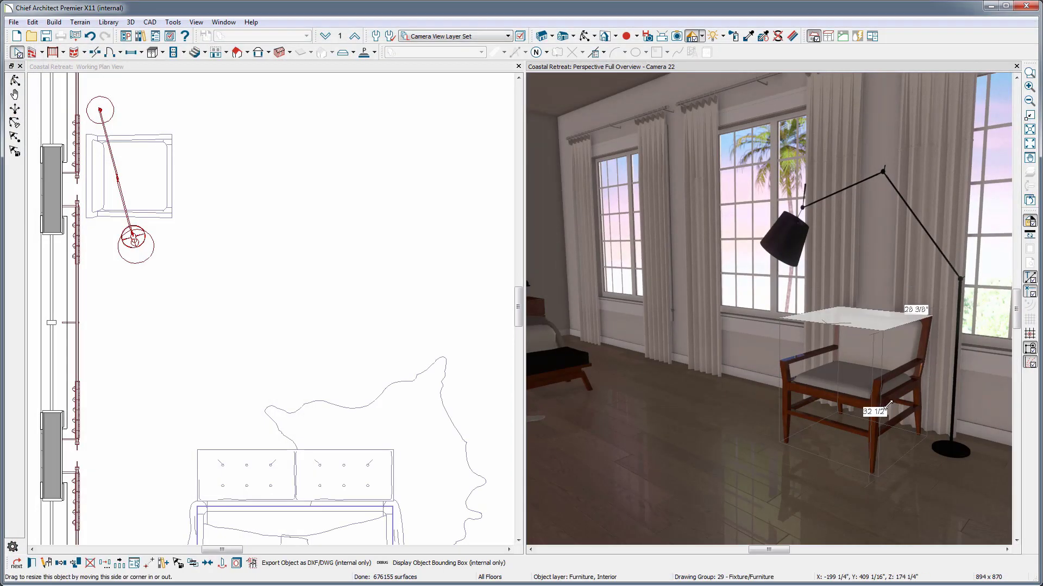
Step: Widen the armchair into a 69" bench, then maximize the 3D camera view and turn it left
{"action": "left_click_drag", "start_coordinate": [782, 375], "coordinate": [681, 356]}
{"action": "key", "text": "Escape"}
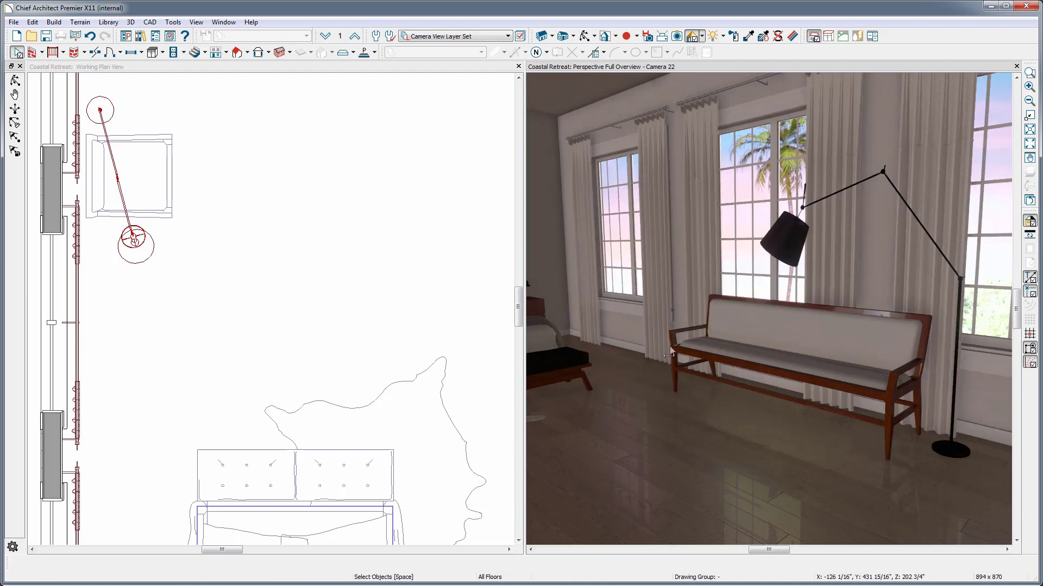
{"action": "double_click", "coordinate": [814, 67]}
{"action": "left_click_drag", "start_coordinate": [481, 550], "coordinate": [389, 550]}
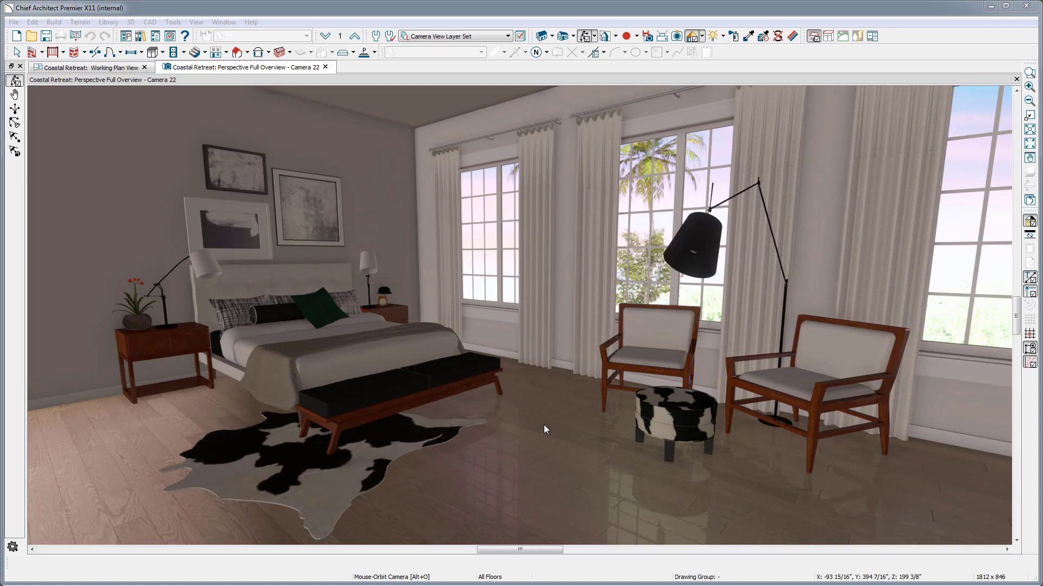
Step: Delete the ottoman from between the armchairs
{"action": "key", "text": "space"}
{"action": "left_click", "coordinate": [680, 421]}
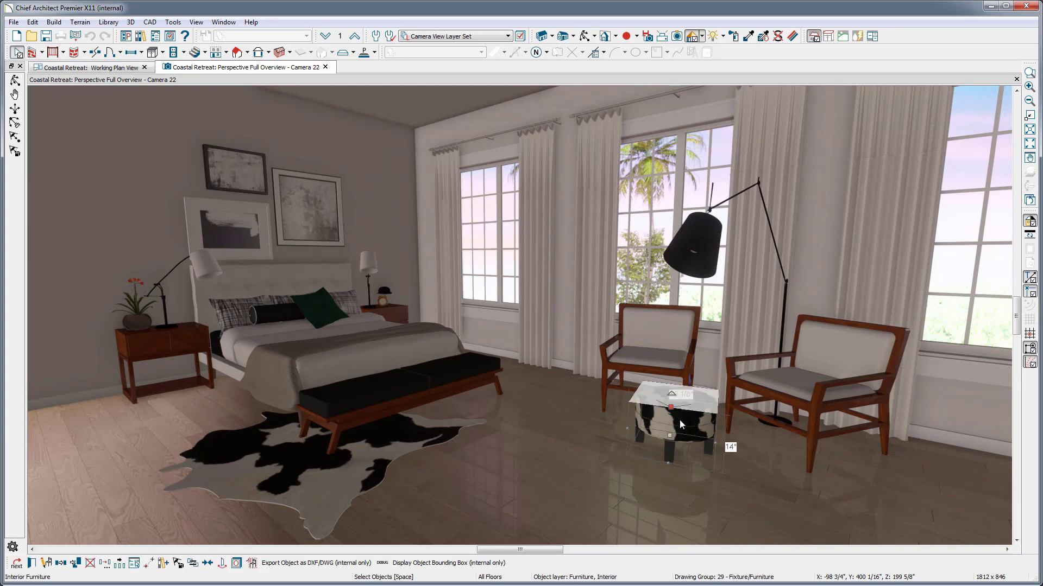
{"action": "key", "text": "Delete"}
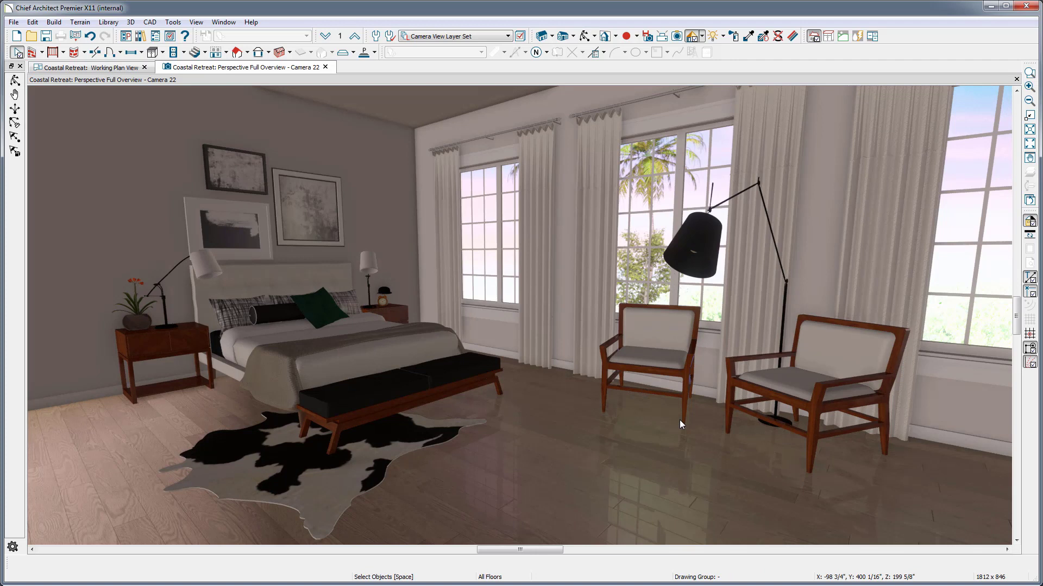
Step: Duplicate the foot-of-bed bench, move the copy before the armchairs, and rotate it 90°
{"action": "left_click", "coordinate": [319, 409]}
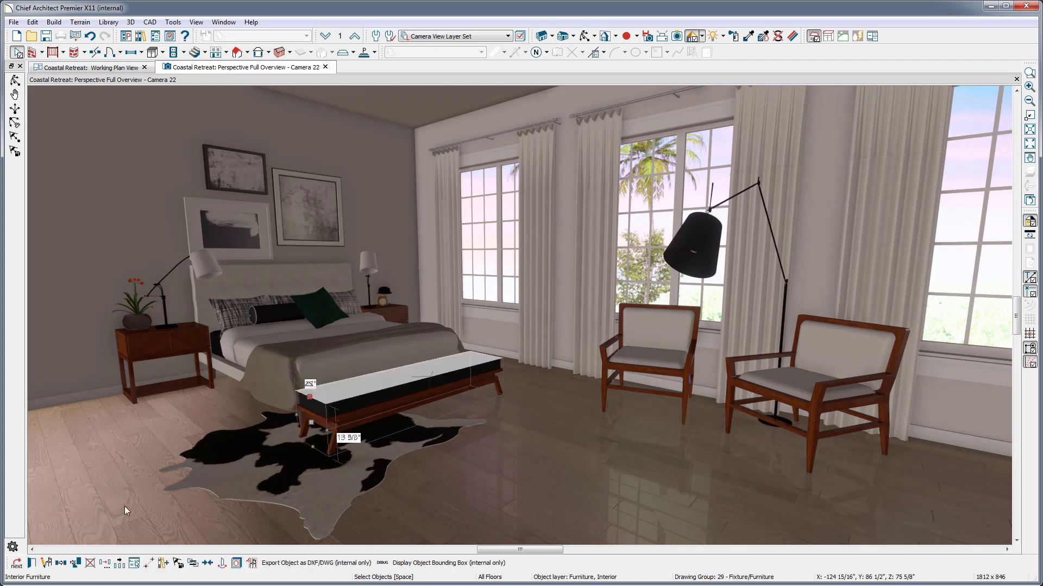
{"action": "left_click", "coordinate": [74, 564]}
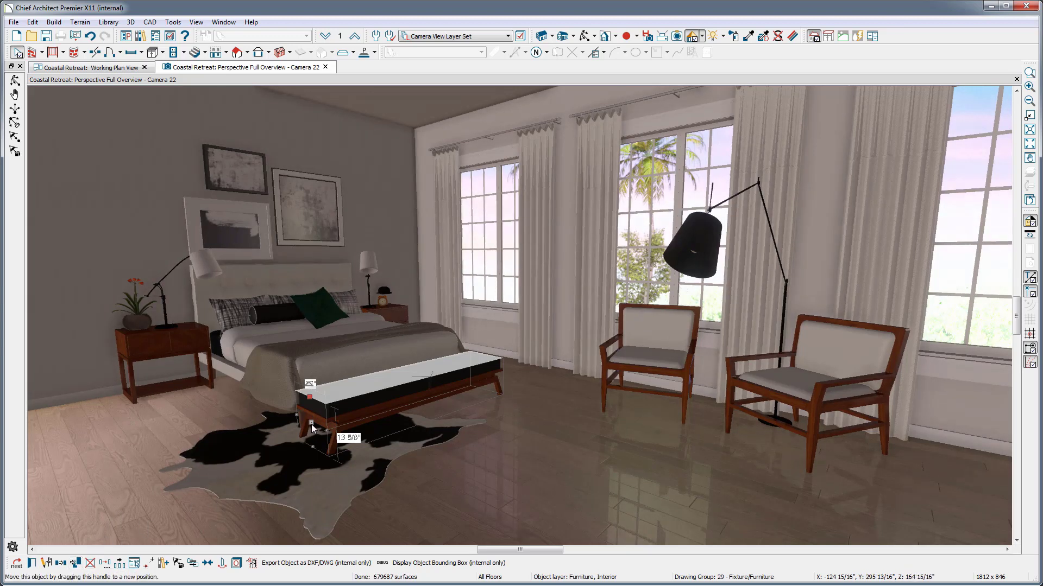
{"action": "left_click_drag", "start_coordinate": [311, 424], "coordinate": [509, 472]}
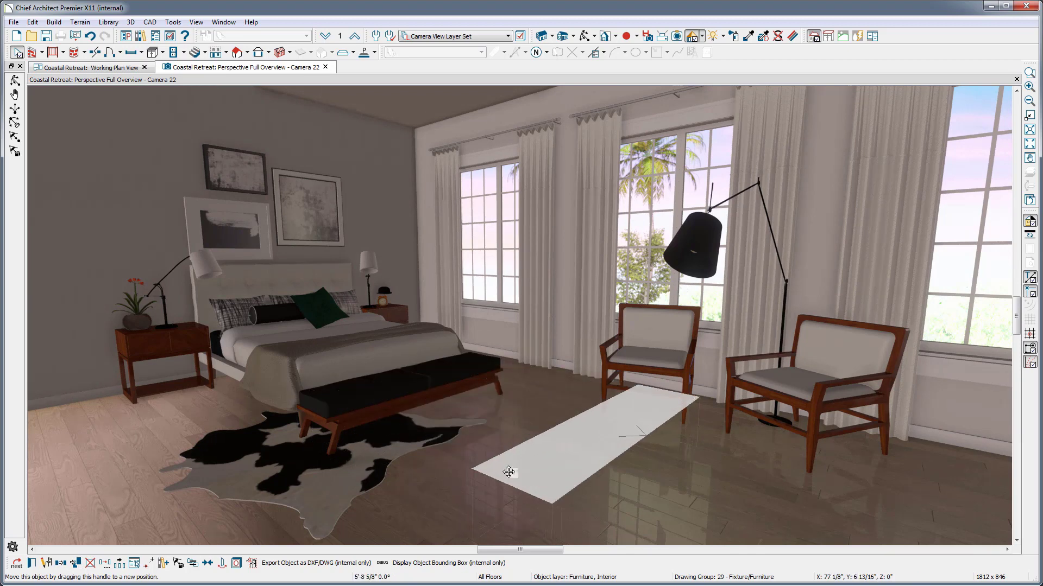
{"action": "left_click_drag", "start_coordinate": [697, 450], "coordinate": [522, 473]}
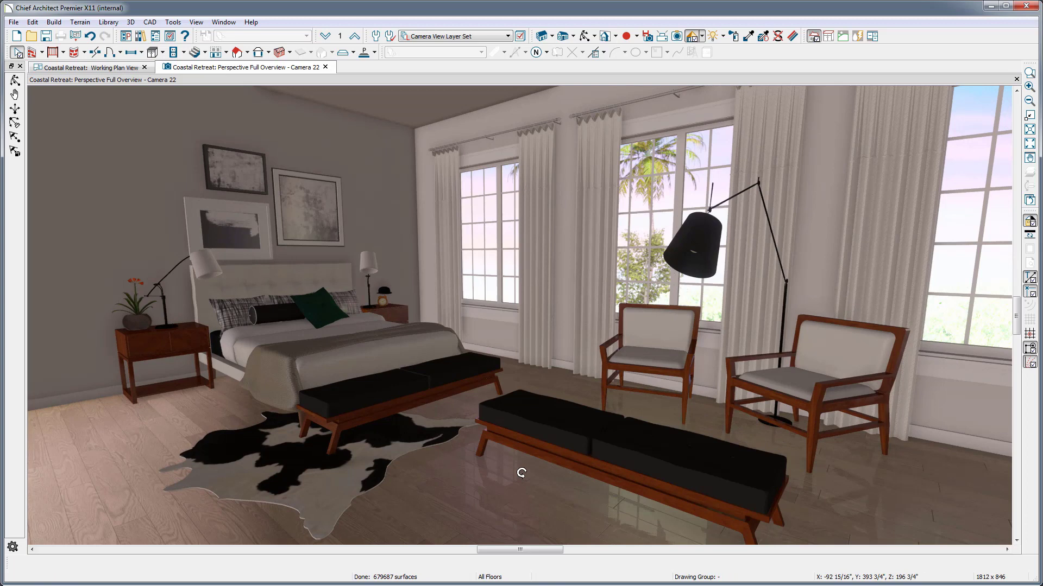
Step: Try shortening the copied bench into an ottoman, then undo back to the long bench
{"action": "left_click", "coordinate": [679, 474]}
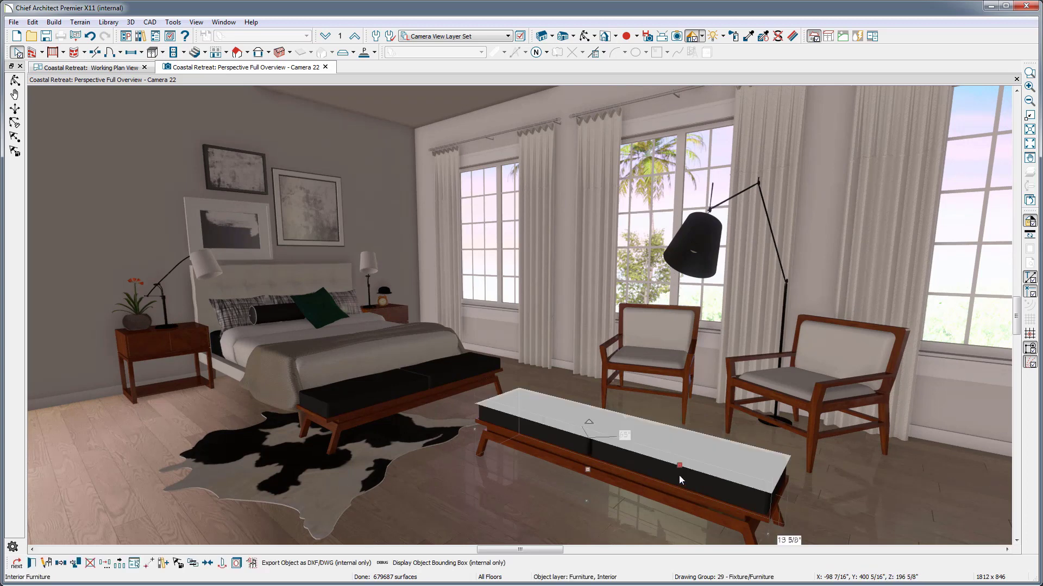
{"action": "left_click_drag", "start_coordinate": [760, 502], "coordinate": [535, 455]}
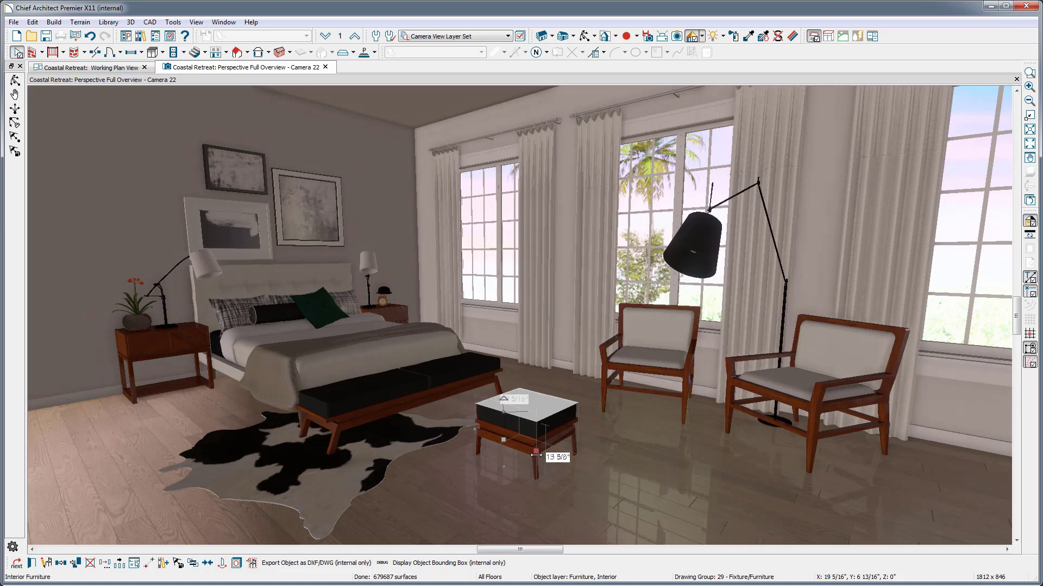
{"action": "key", "text": "Escape"}
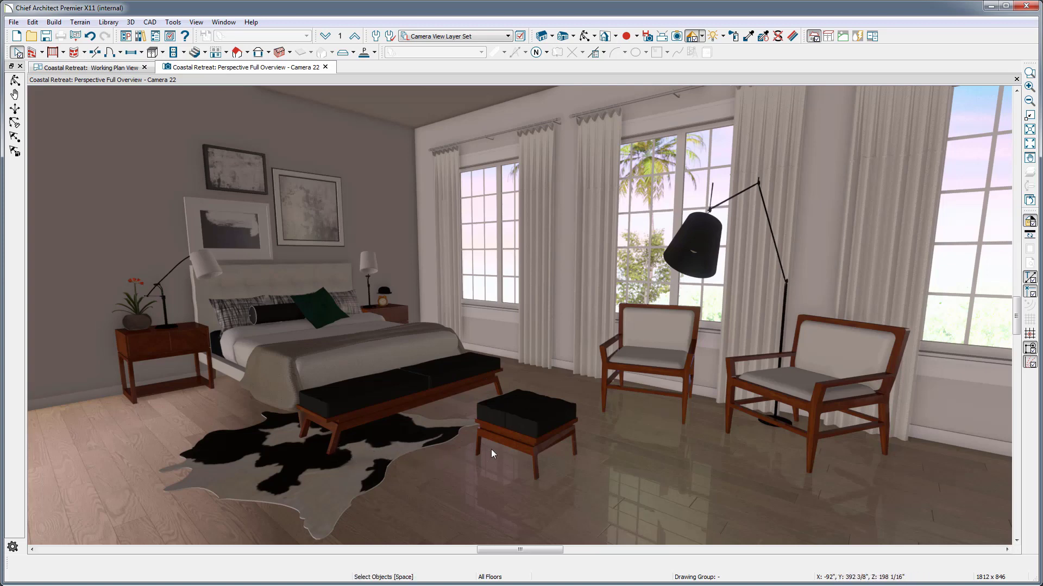
{"action": "key", "text": "ctrl+z"}
{"action": "right_click", "coordinate": [521, 424]}
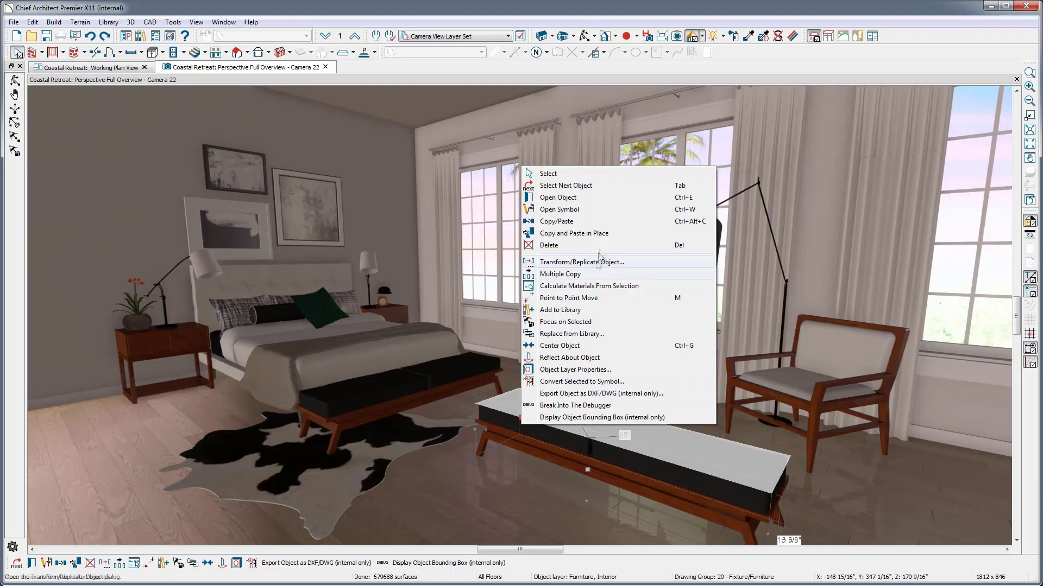
Step: Show the bench's symbol preview in Glass House view, orbited to a straight front view
{"action": "left_click", "coordinate": [600, 210]}
{"action": "left_click", "coordinate": [603, 46]}
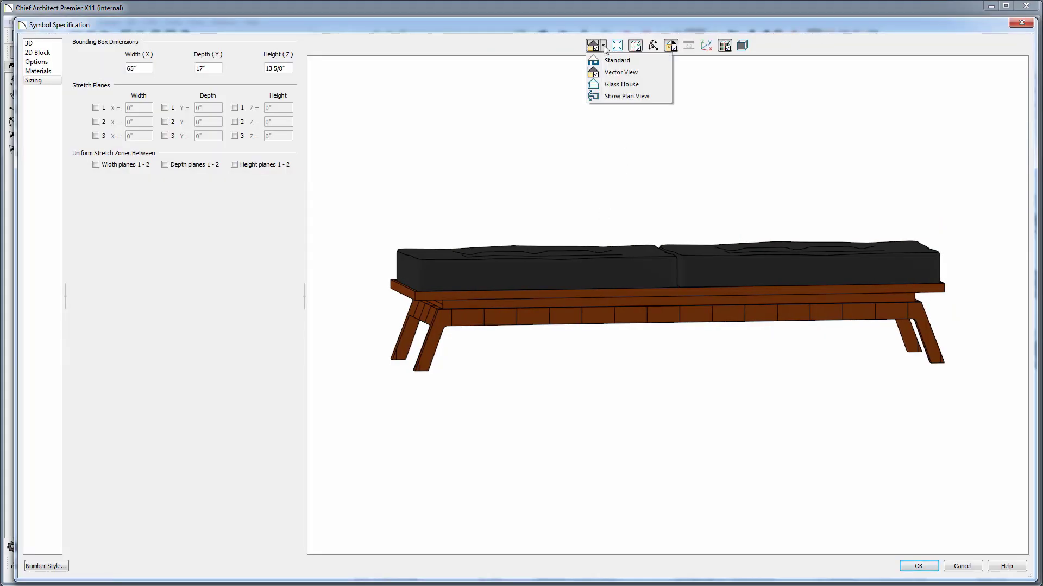
{"action": "left_click", "coordinate": [624, 95]}
{"action": "left_click", "coordinate": [653, 45]}
{"action": "left_click_drag", "start_coordinate": [659, 228], "coordinate": [647, 270]}
Step: Enable width stretch planes 1 and 2 at -3" and 3"
{"action": "left_click", "coordinate": [96, 107]}
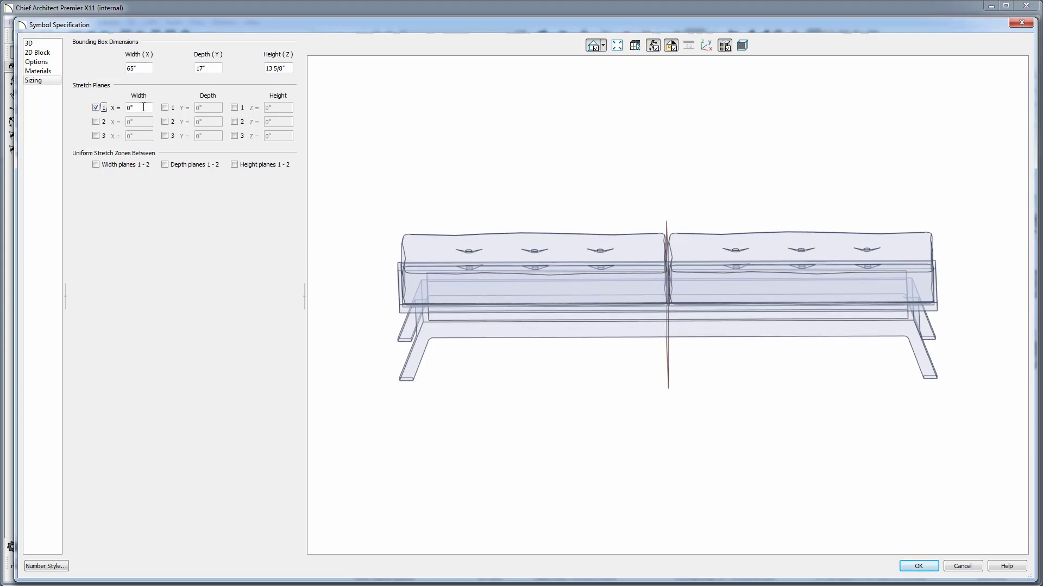
{"action": "type", "text": "-3"}
{"action": "key", "text": "Tab"}
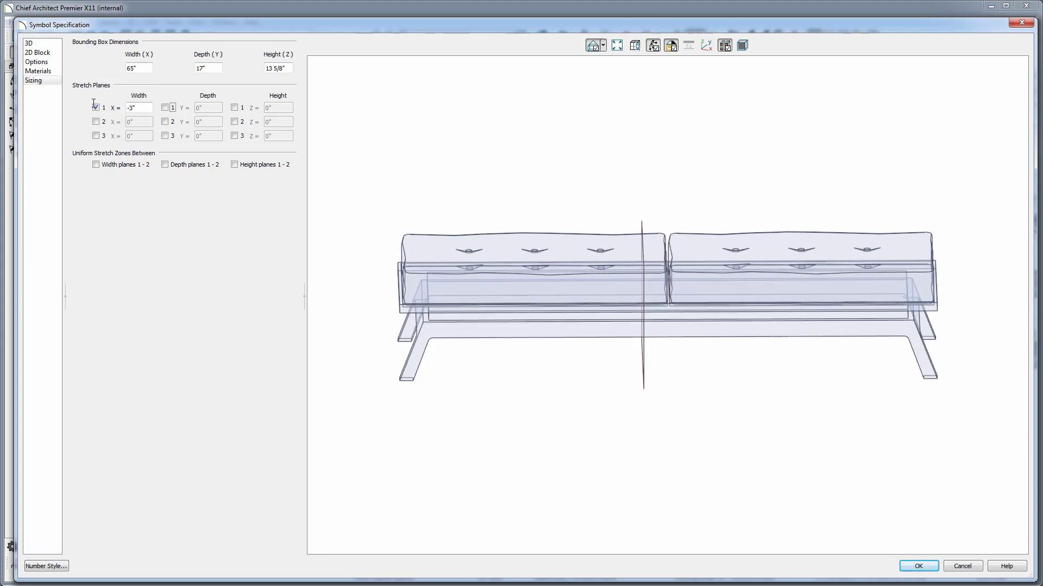
{"action": "left_click", "coordinate": [96, 122]}
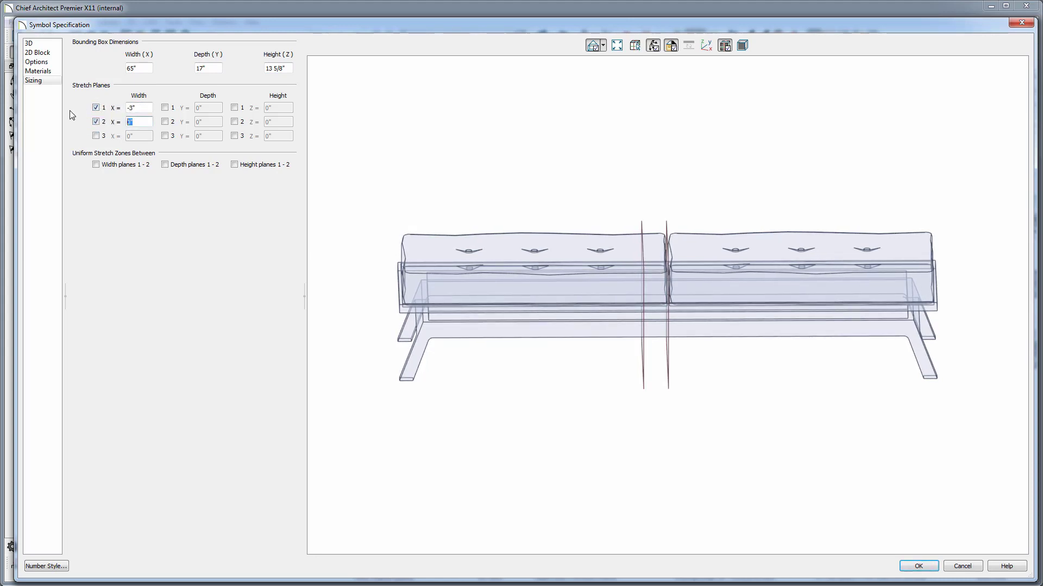
{"action": "key", "text": "Tab"}
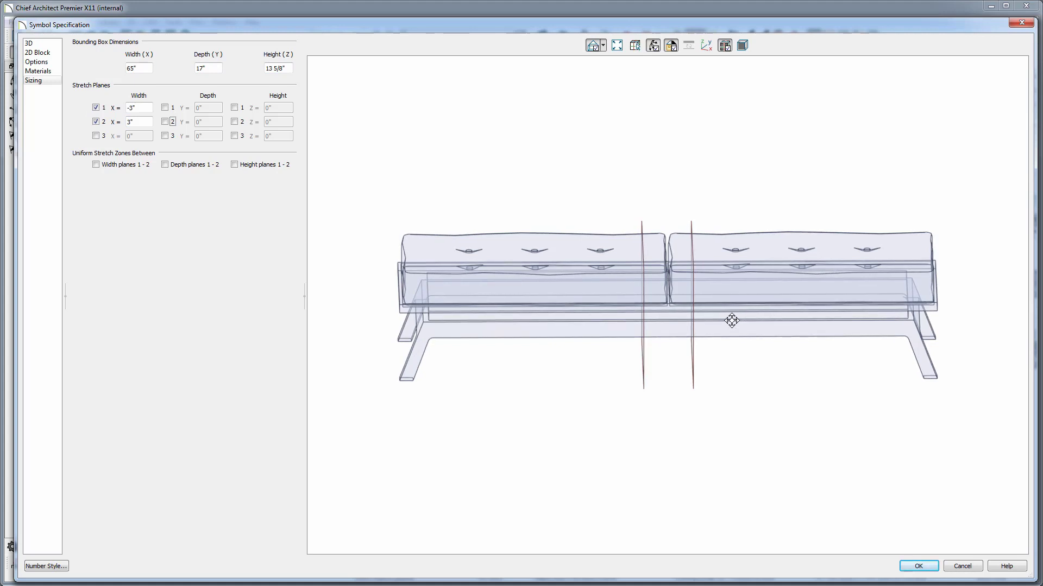
{"action": "mouse_move", "coordinate": [731, 321]}
{"action": "left_mouse_down"}
{"action": "mouse_move", "coordinate": [791, 326]}
{"action": "mouse_move", "coordinate": [752, 313]}
{"action": "mouse_move", "coordinate": [732, 321]}
{"action": "mouse_move", "coordinate": [794, 326]}
{"action": "mouse_move", "coordinate": [740, 314]}
{"action": "left_mouse_up"}
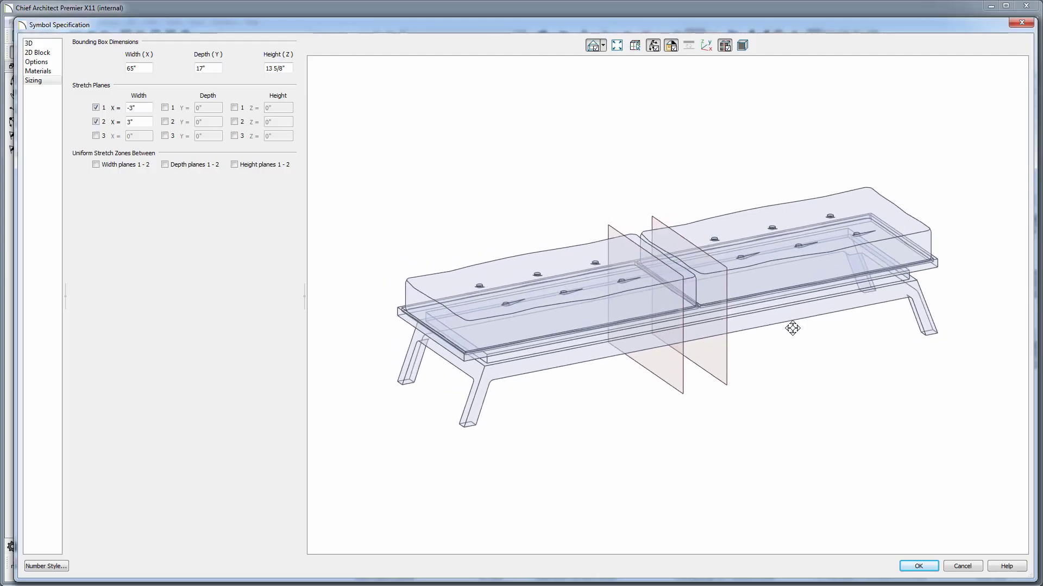
{"action": "left_click_drag", "start_coordinate": [787, 326], "coordinate": [739, 314]}
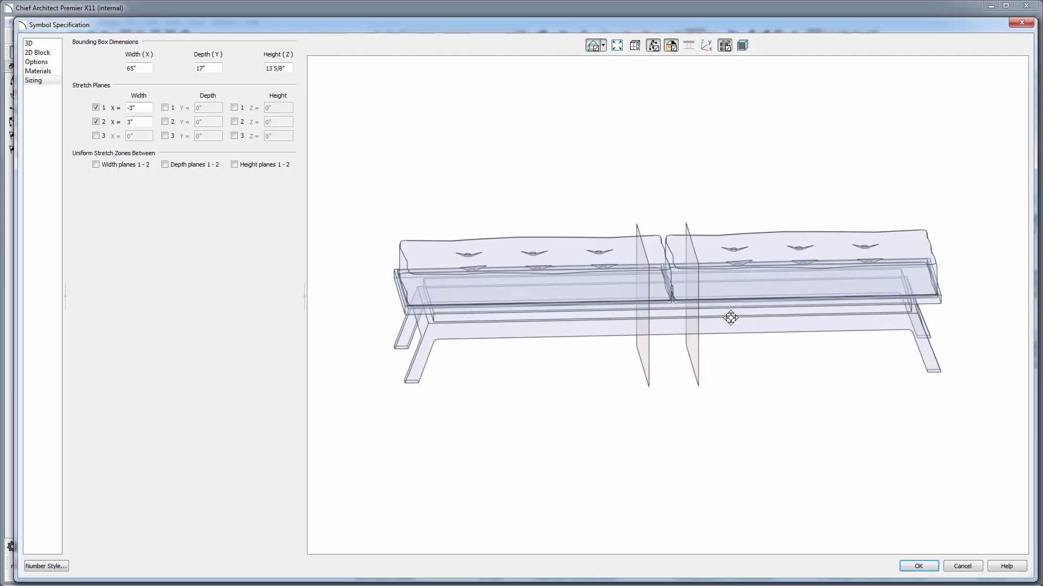
Step: Make width planes 1-2 stretch uniformly, dragging them to -26 7/16" and 26 3/4" inside the legs
{"action": "left_click", "coordinate": [96, 164]}
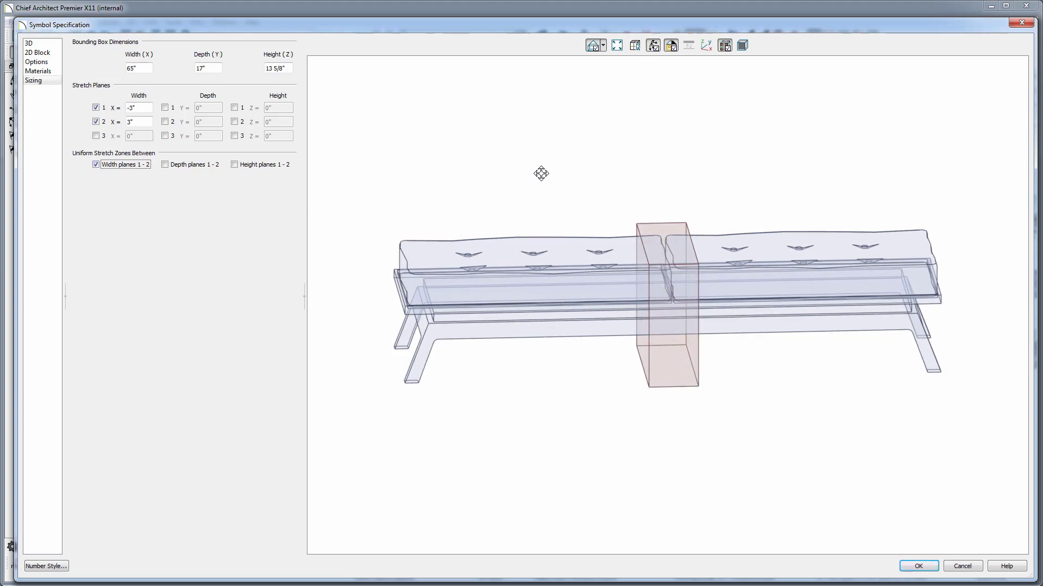
{"action": "left_click", "coordinate": [635, 46]}
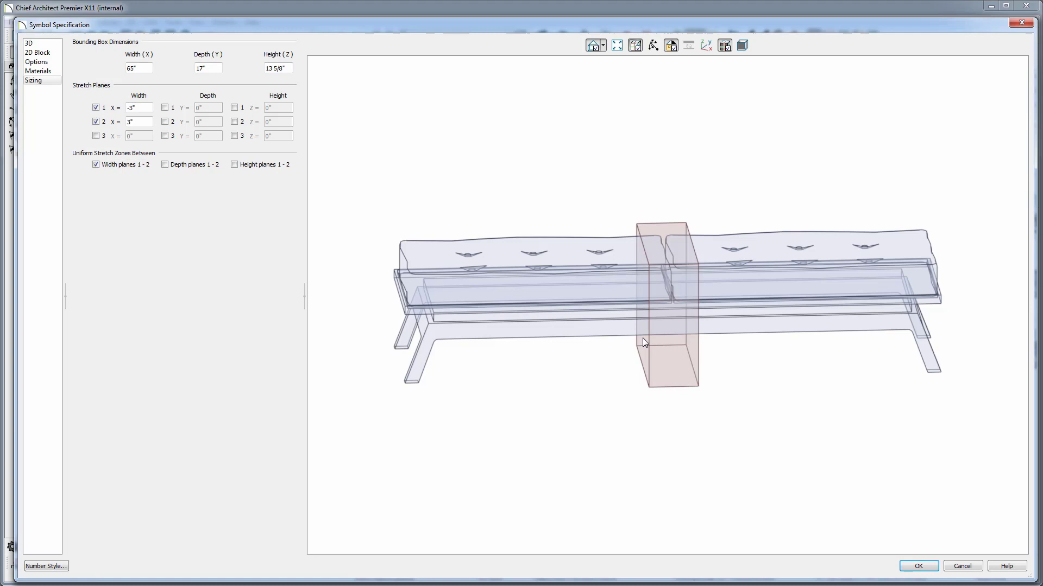
{"action": "left_click_drag", "start_coordinate": [641, 304], "coordinate": [447, 326]}
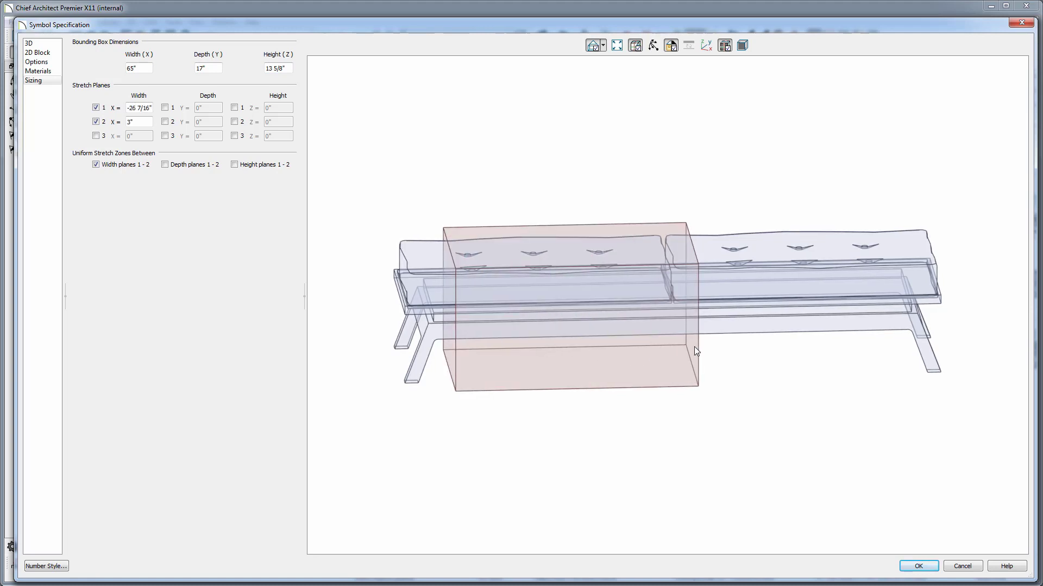
{"action": "left_click_drag", "start_coordinate": [693, 307], "coordinate": [887, 328]}
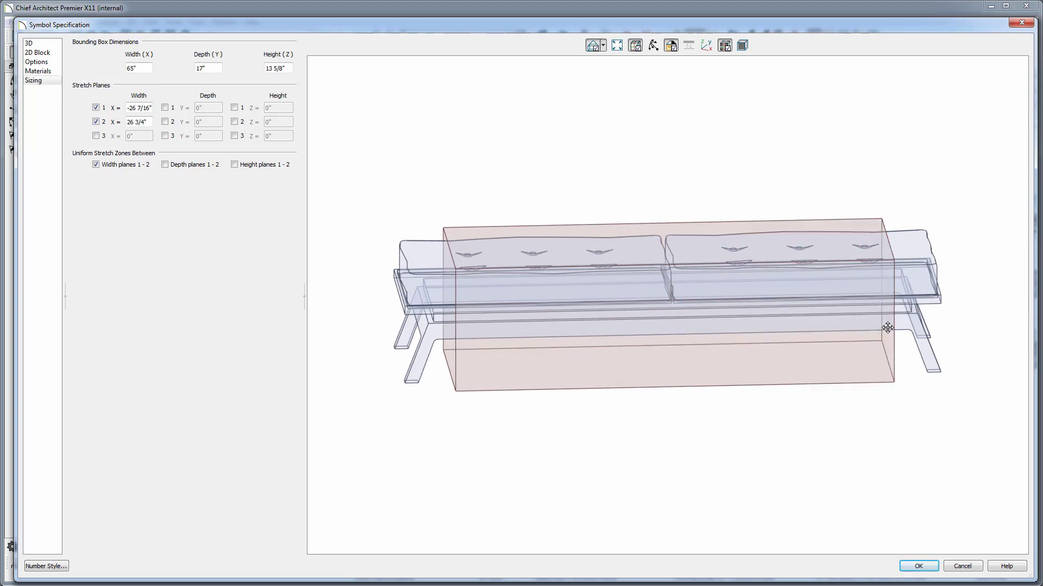
{"action": "left_click_drag", "start_coordinate": [778, 331], "coordinate": [798, 339]}
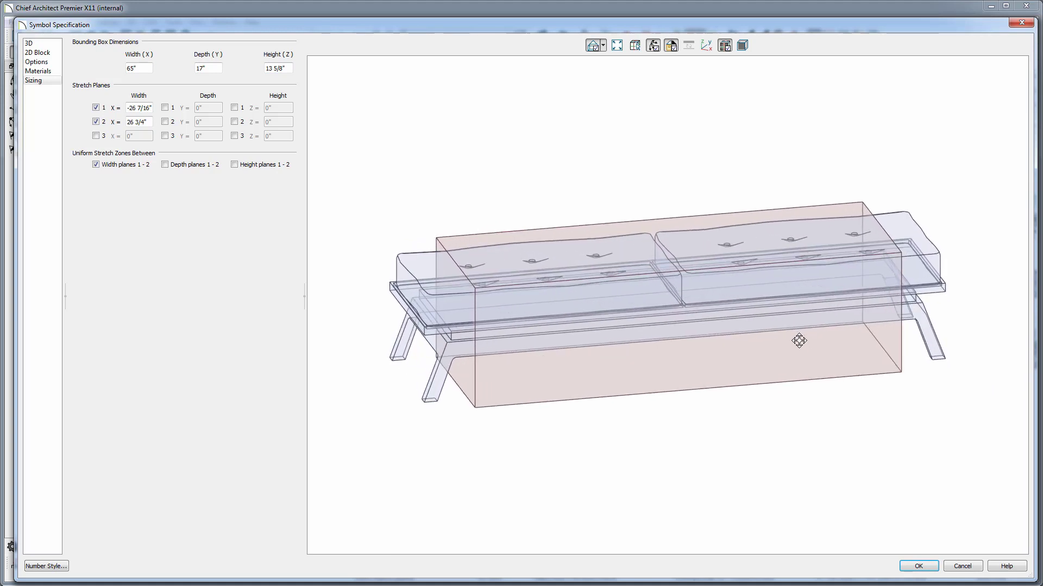
{"action": "left_click", "coordinate": [923, 566]}
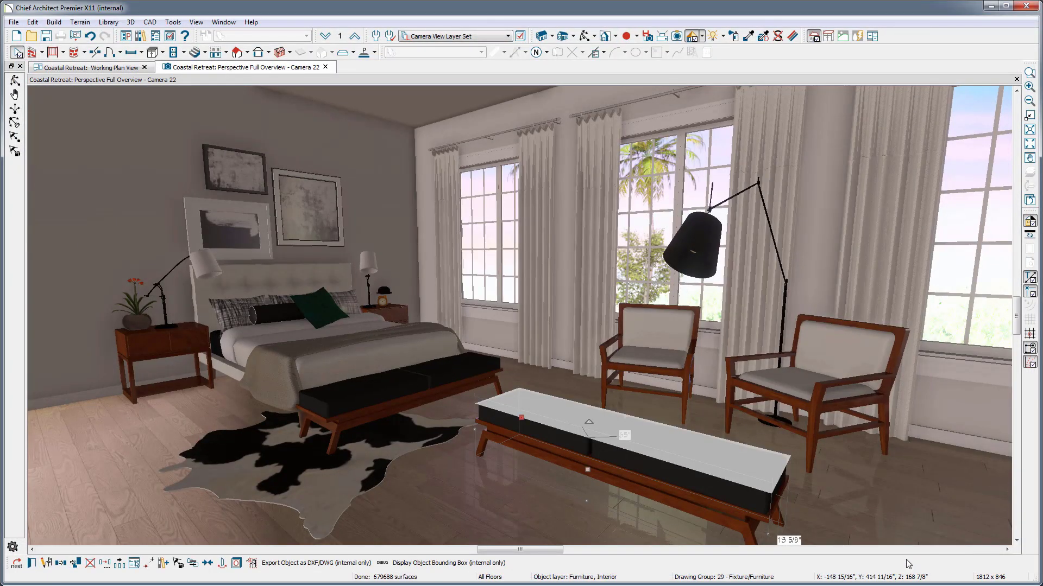
Step: Shrink the long bench into a small square stool and place it in front of the armchairs
{"action": "left_click_drag", "start_coordinate": [769, 534], "coordinate": [532, 451]}
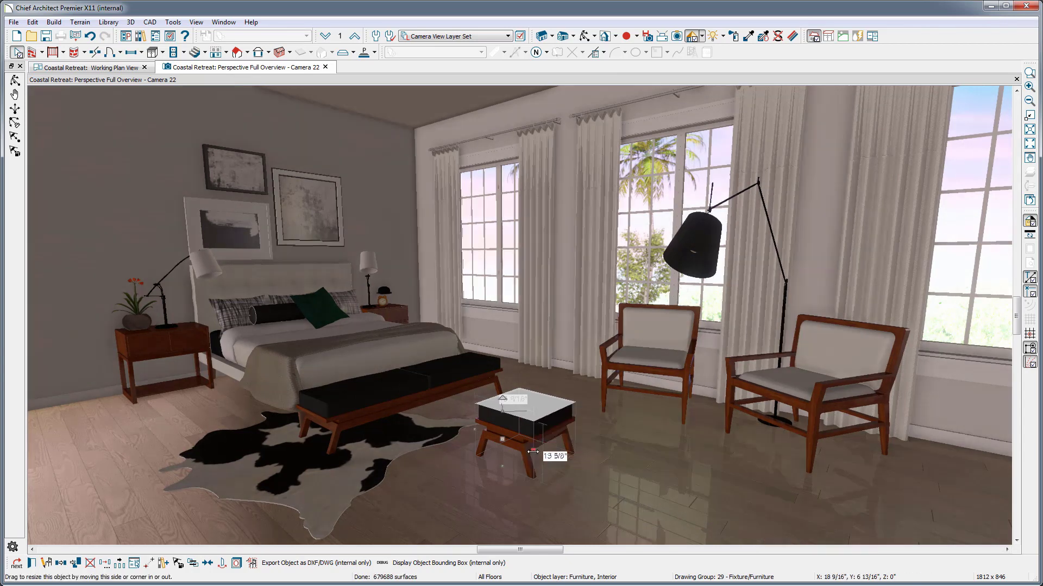
{"action": "key", "text": "Escape"}
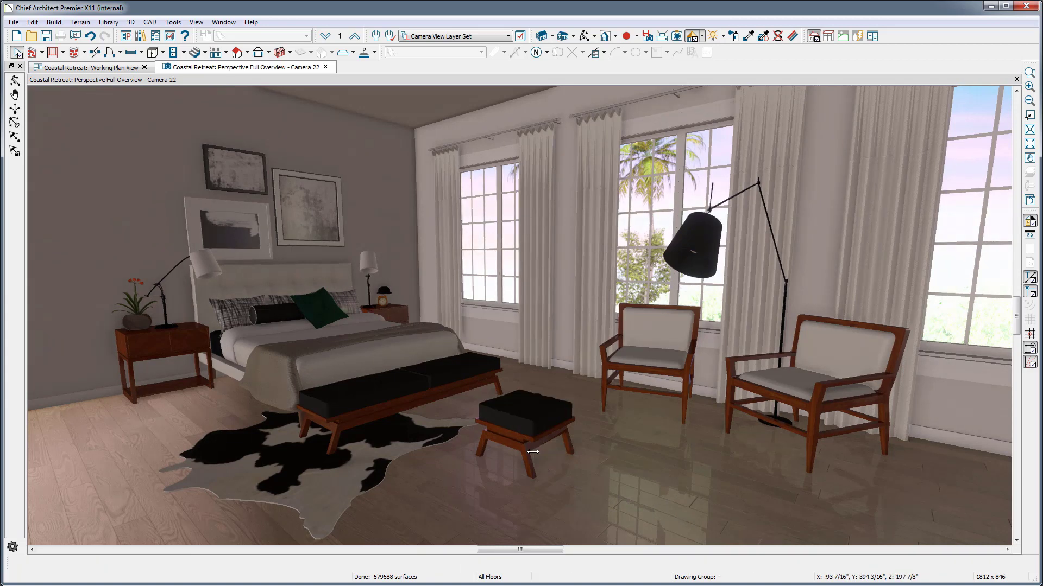
{"action": "left_click", "coordinate": [525, 406]}
{"action": "left_click_drag", "start_coordinate": [525, 406], "coordinate": [657, 413]}
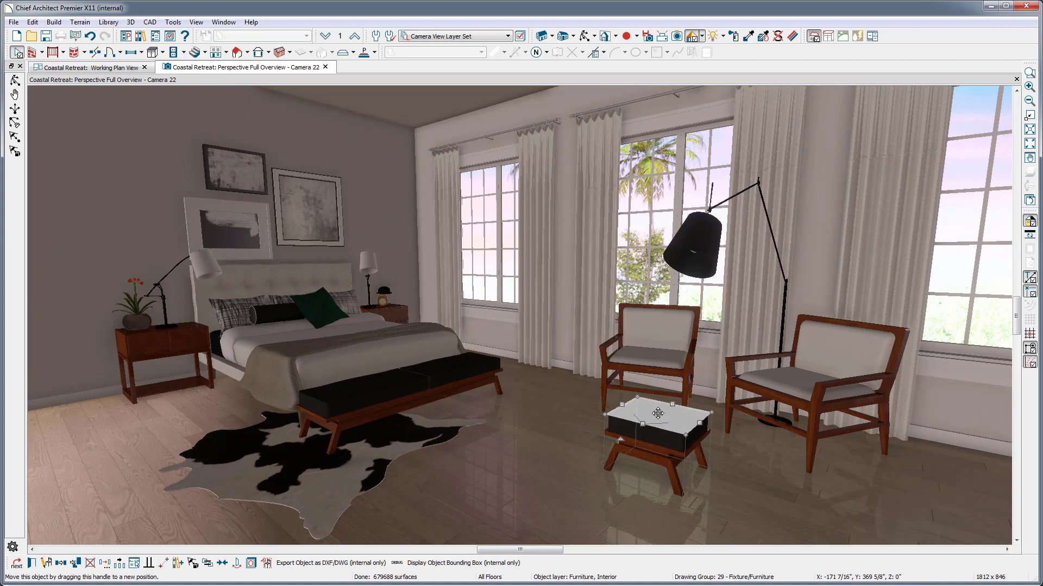
{"action": "key", "text": "Escape"}
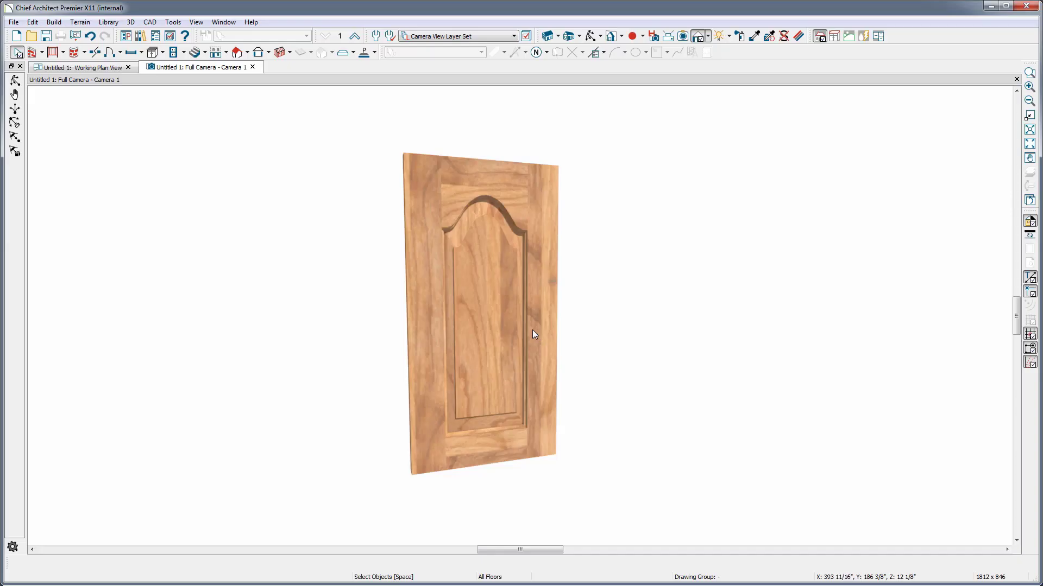
Step: Drag the cabinet door's right side to widen it to 20"
{"action": "left_click", "coordinate": [487, 327]}
{"action": "left_click_drag", "start_coordinate": [557, 313], "coordinate": [675, 322]}
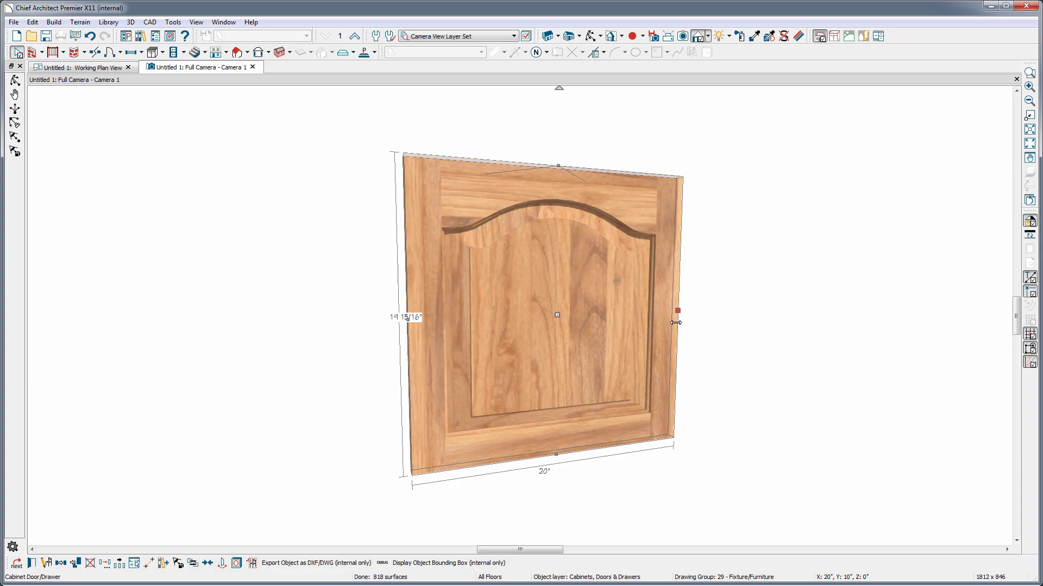